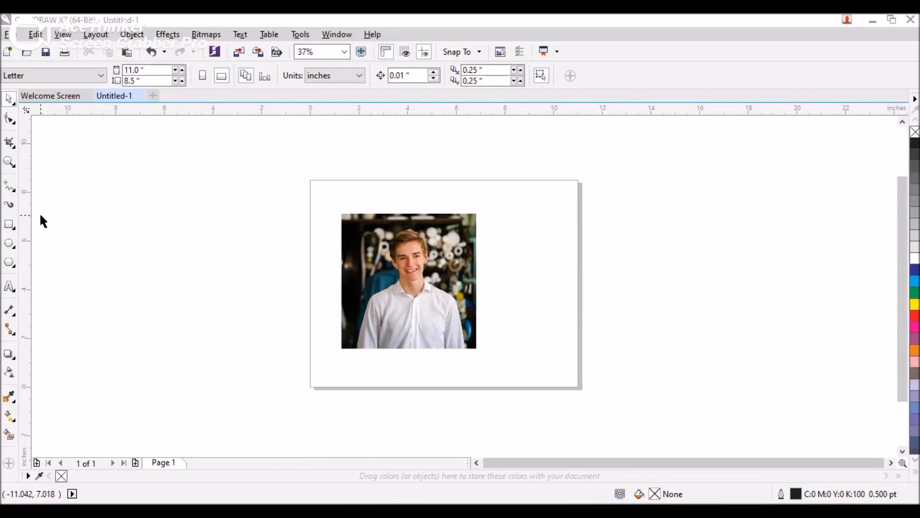
# With the Freehand tool, draw a straight line about 0.45 in tall up the left sleeve edge from the photo's bottom edge
pyautogui.click(11, 188)
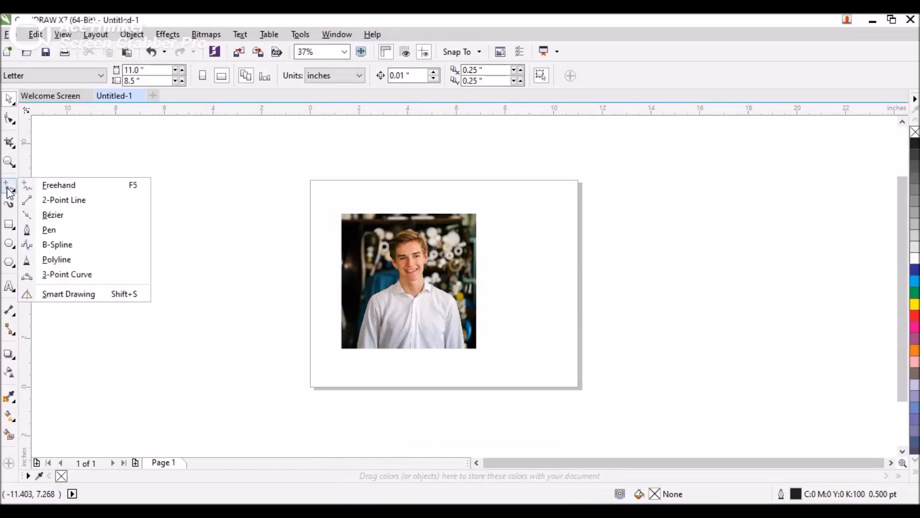
pyautogui.click(92, 187)
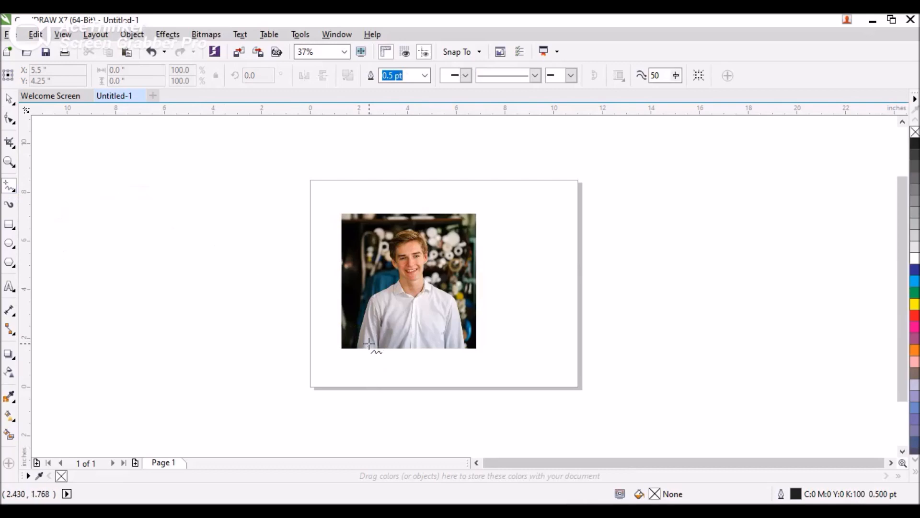
pyautogui.scroll(4, 365, 347)
pyautogui.scroll(4, 355, 346)
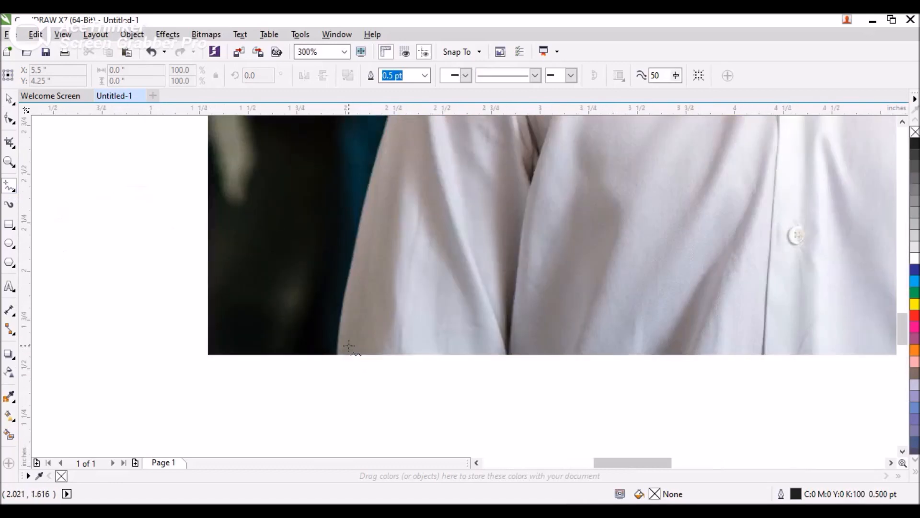
pyautogui.click(325, 370)
pyautogui.click(356, 191)
# Extend the outline up the left sleeve edge with two connected straight segments, reaching about 1.39 in tall overall
pyautogui.scroll(-5, 355, 191)
pyautogui.scroll(1, 366, 200)
pyautogui.scroll(4, 365, 201)
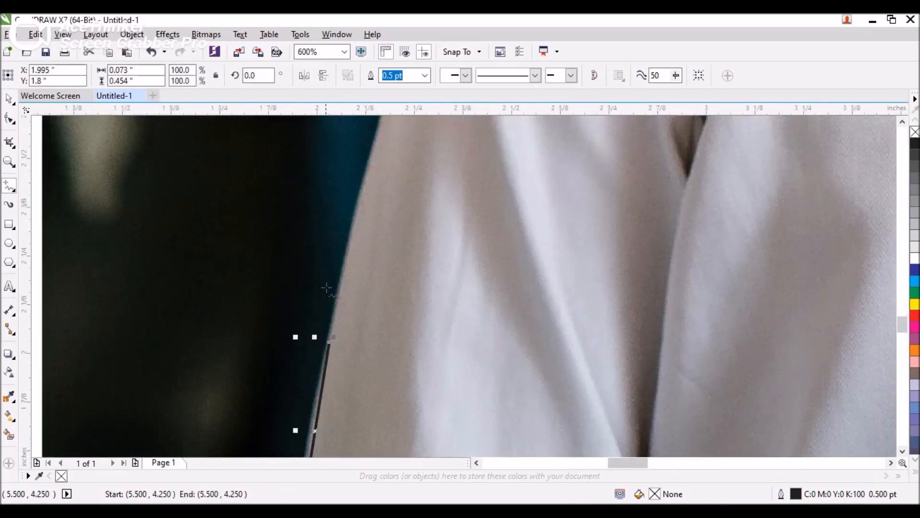
pyautogui.click(328, 345)
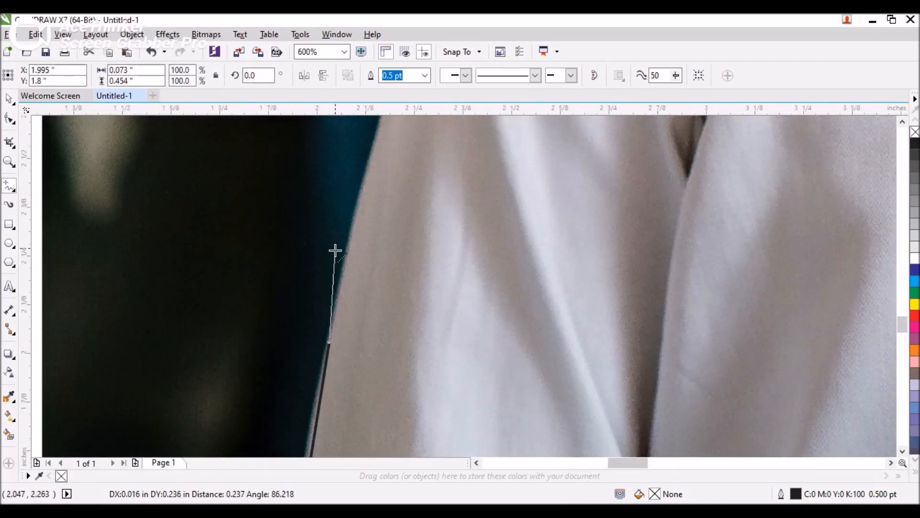
pyautogui.click(373, 157)
pyautogui.scroll(-5, 371, 158)
pyautogui.scroll(1, 384, 194)
pyautogui.scroll(4, 383, 194)
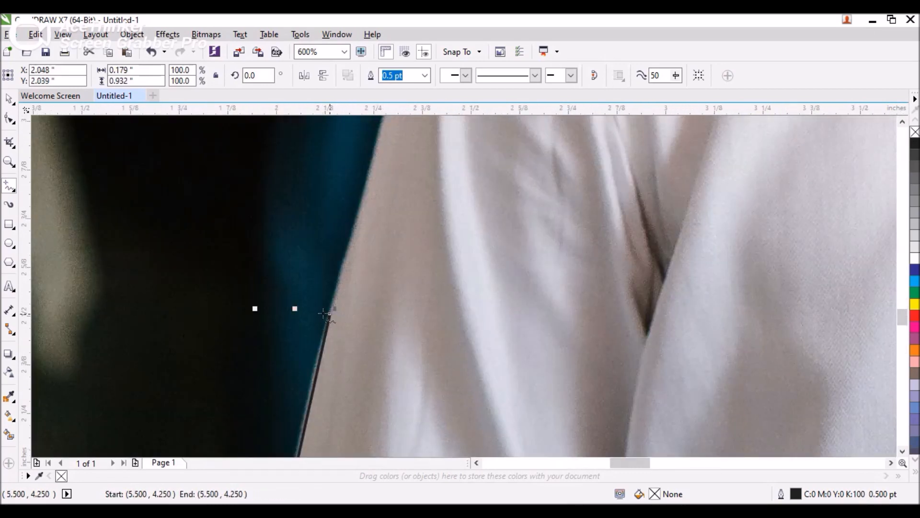
pyautogui.click(331, 314)
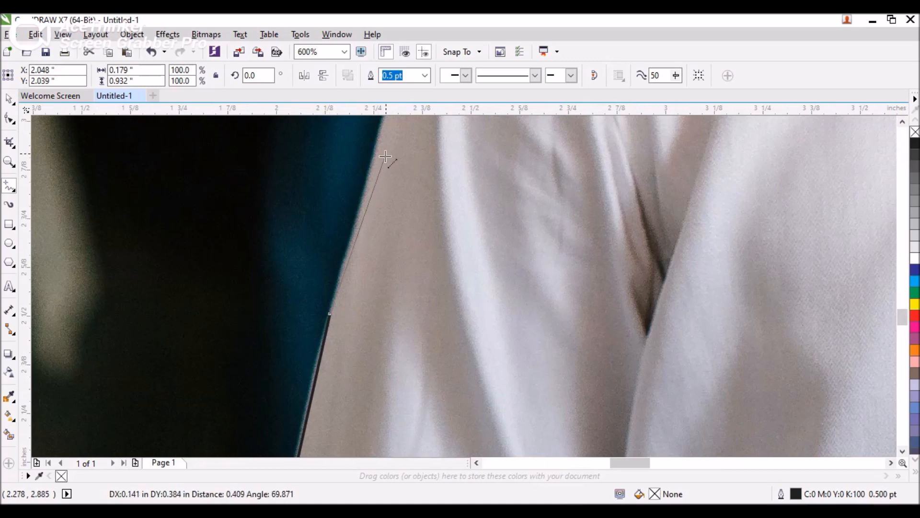
pyautogui.click(379, 136)
# Continue the line from its upper end node along the upper sleeve, bringing the outline to about 1.79 in tall
pyautogui.scroll(-5, 379, 144)
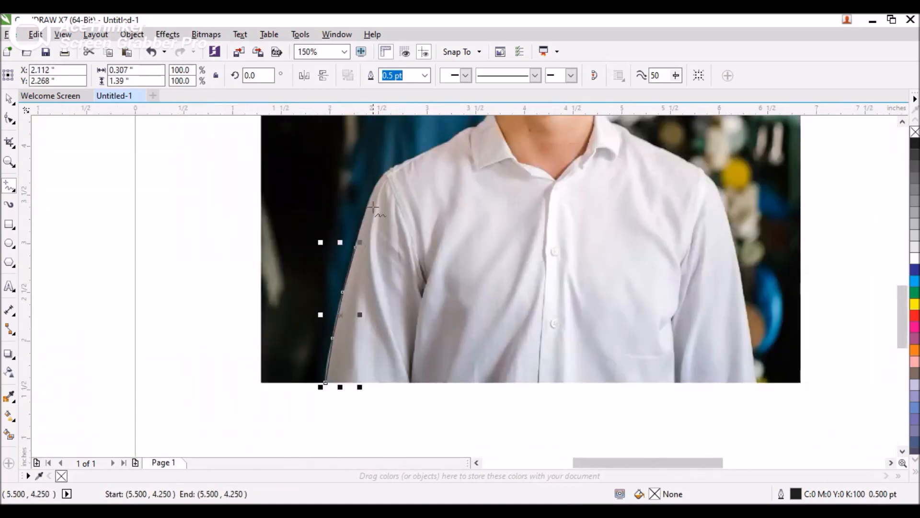
pyautogui.scroll(3, 340, 287)
pyautogui.click(341, 287)
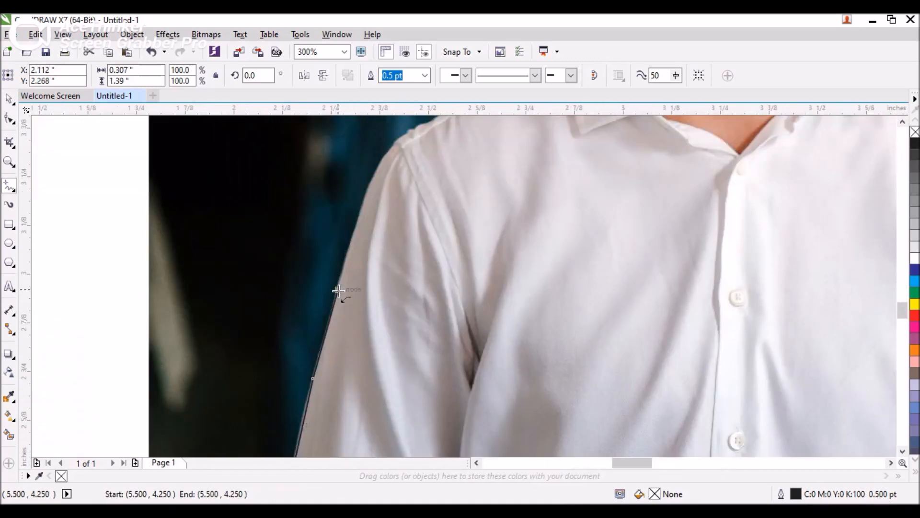
pyautogui.scroll(2, 338, 291)
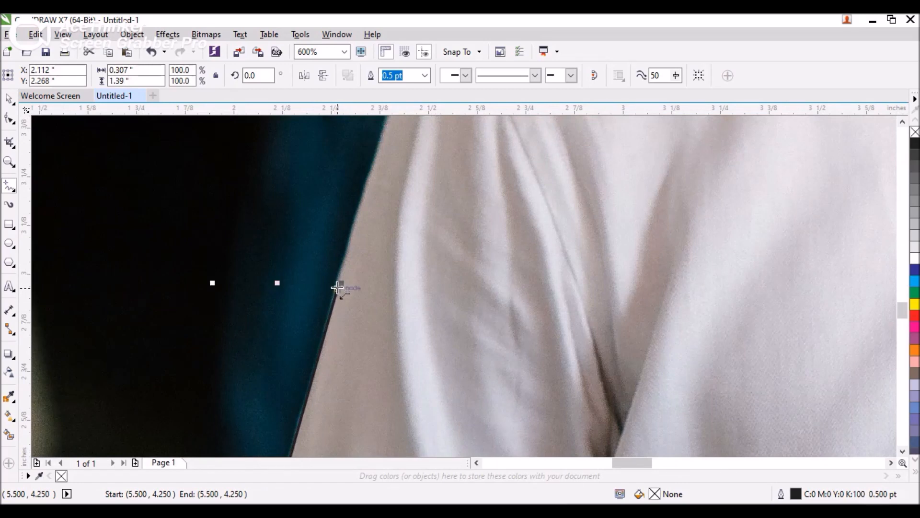
pyautogui.click(386, 133)
# Trace the rounded shoulder with short connected segments up to the shoulder seam, making the outline about 0.61 by 2.15 in
pyautogui.scroll(-2, 345, 278)
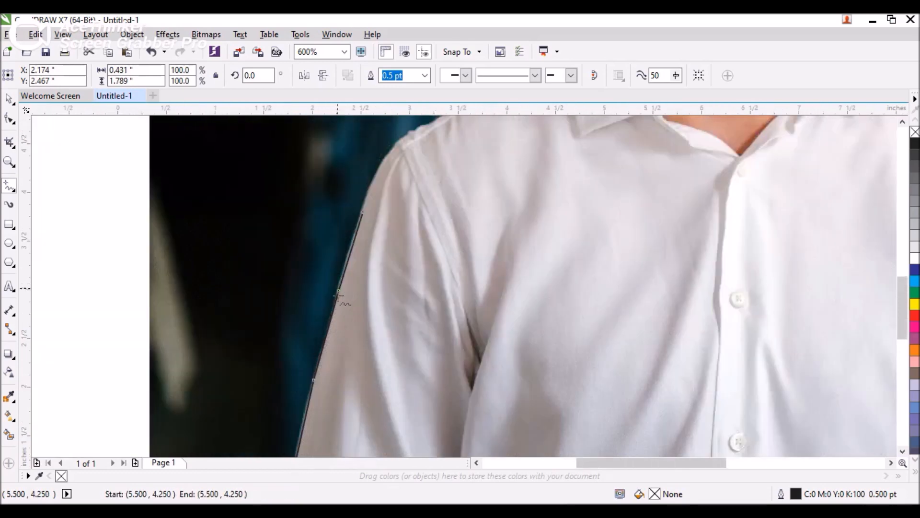
pyautogui.scroll(2, 335, 283)
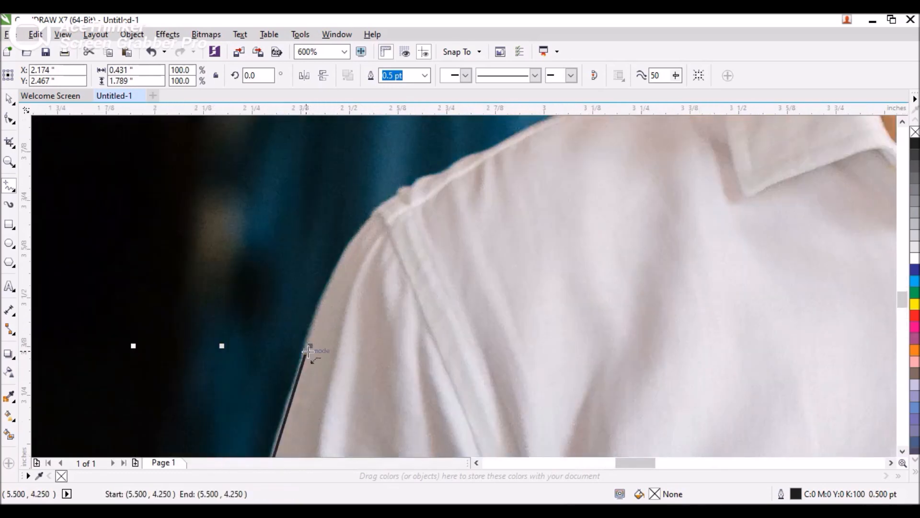
pyautogui.click(306, 351)
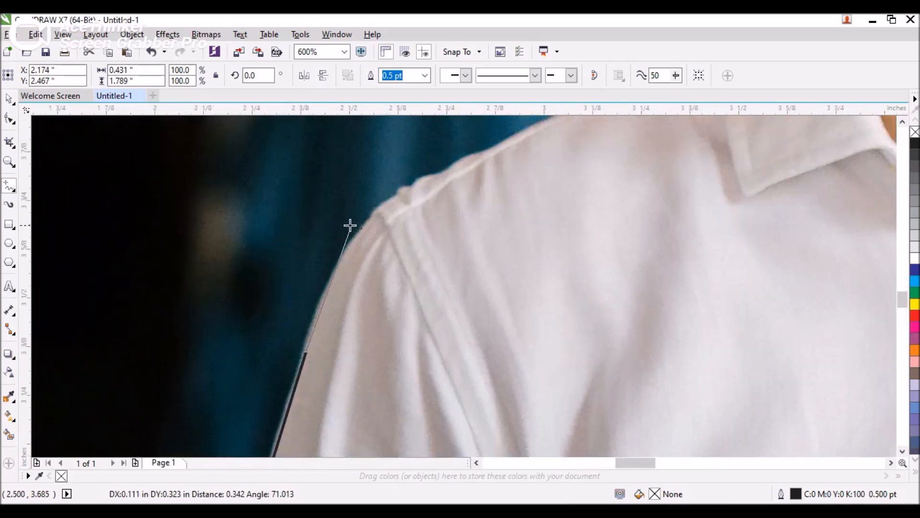
pyautogui.click(336, 268)
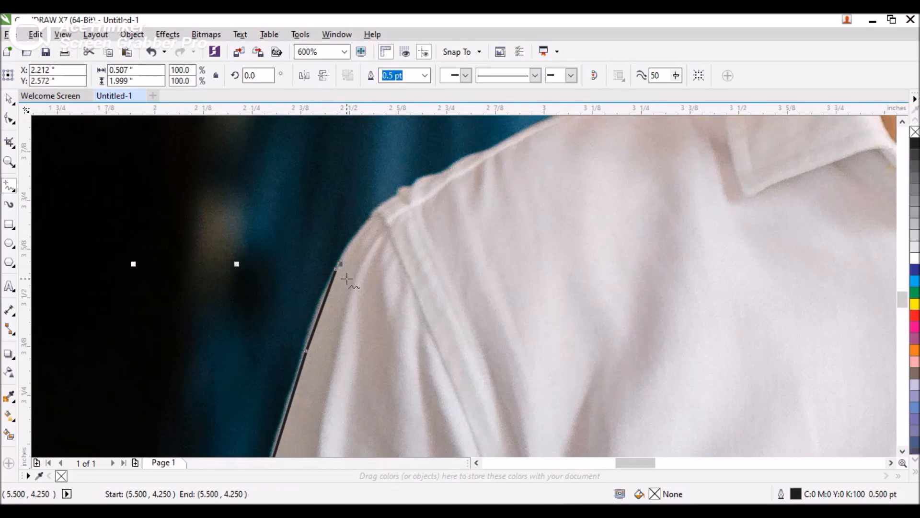
pyautogui.click(358, 234)
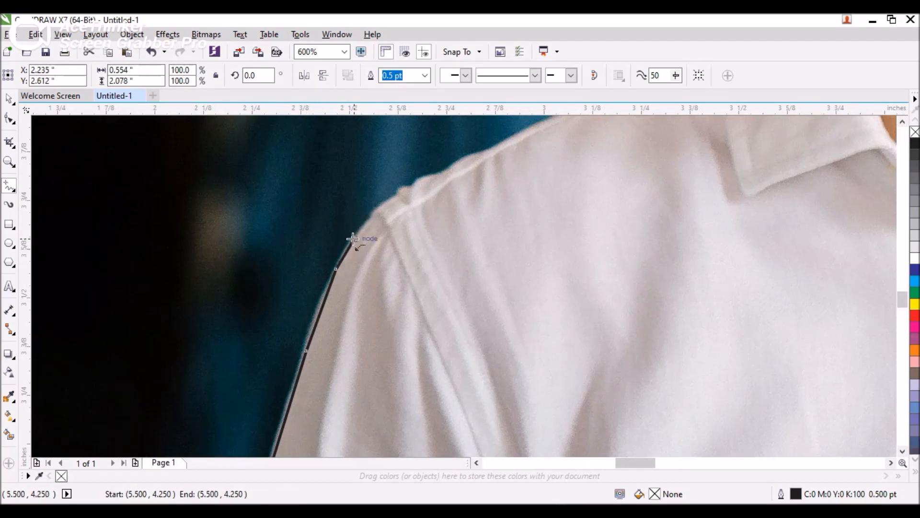
pyautogui.click(382, 205)
# Trace the top of the left shoulder from the seam toward the collar with long connected segments
pyautogui.scroll(-2, 365, 301)
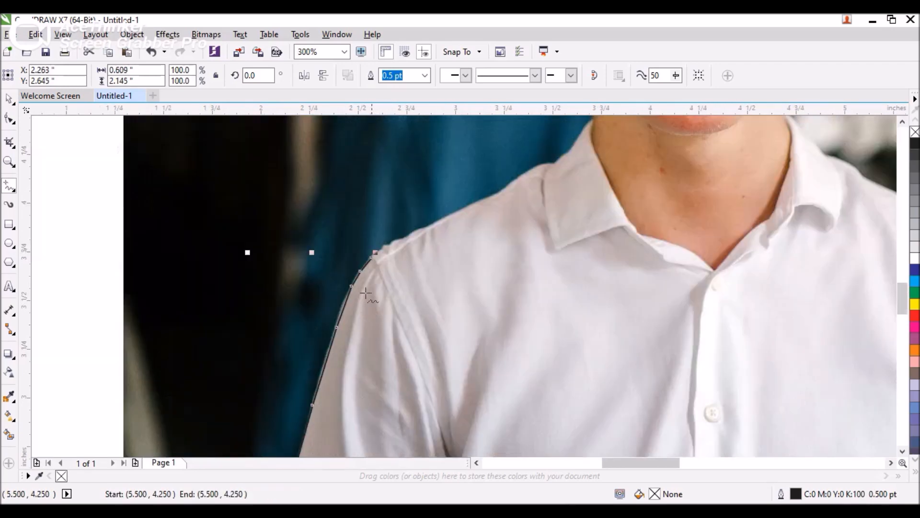
pyautogui.scroll(2, 405, 244)
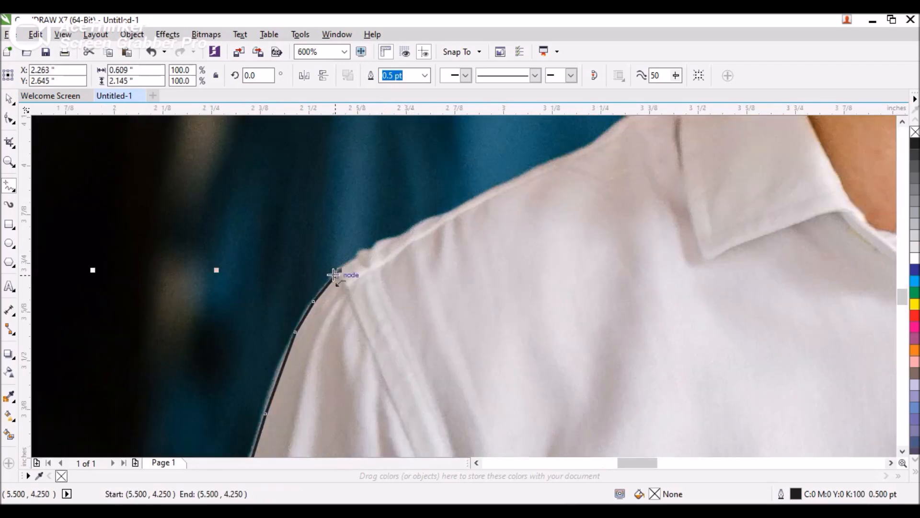
pyautogui.click(501, 184)
pyautogui.scroll(-3, 411, 257)
pyautogui.scroll(3, 393, 250)
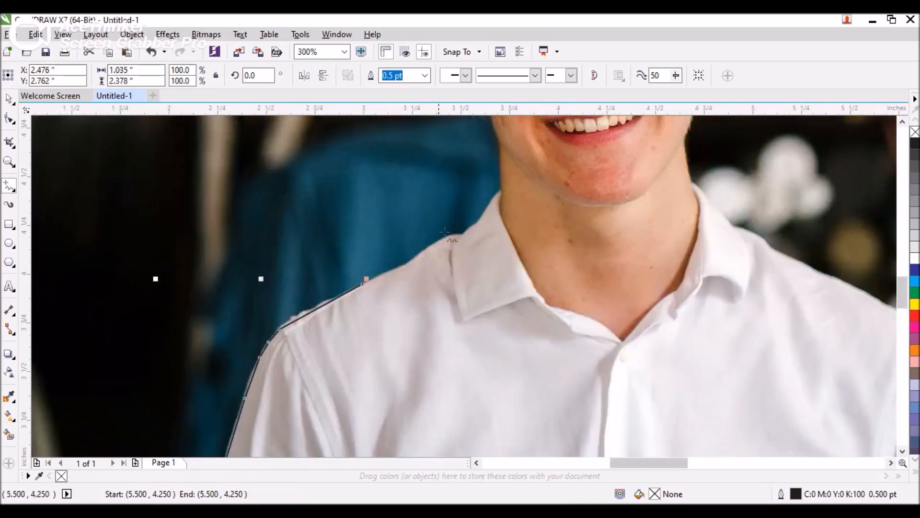
pyautogui.click(336, 312)
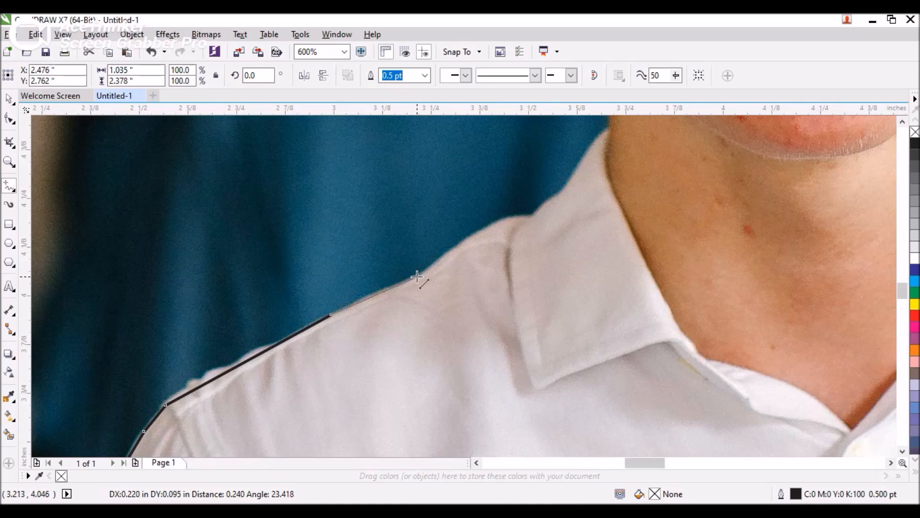
pyautogui.click(417, 277)
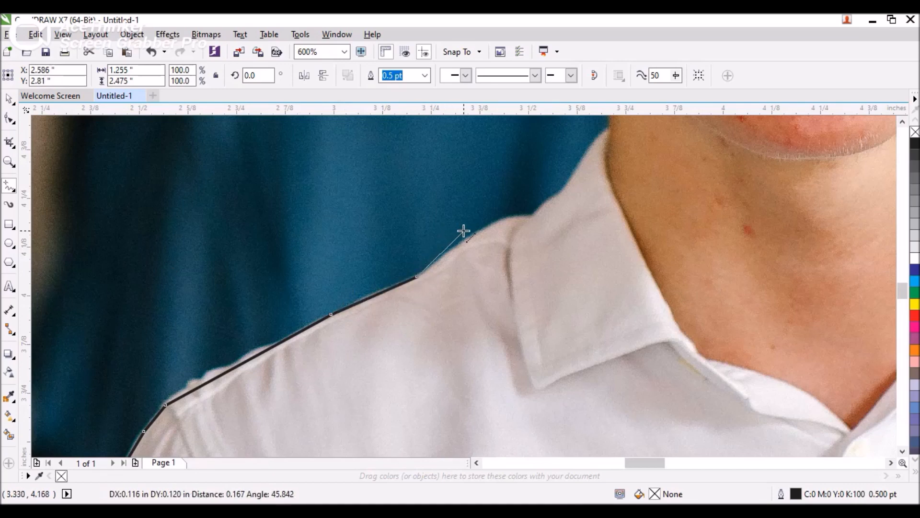
# Continue the outline along the shirt collar's outer edge up to where it meets the neck, reaching about 1.75 by 2.86 in
pyautogui.scroll(-2, 501, 314)
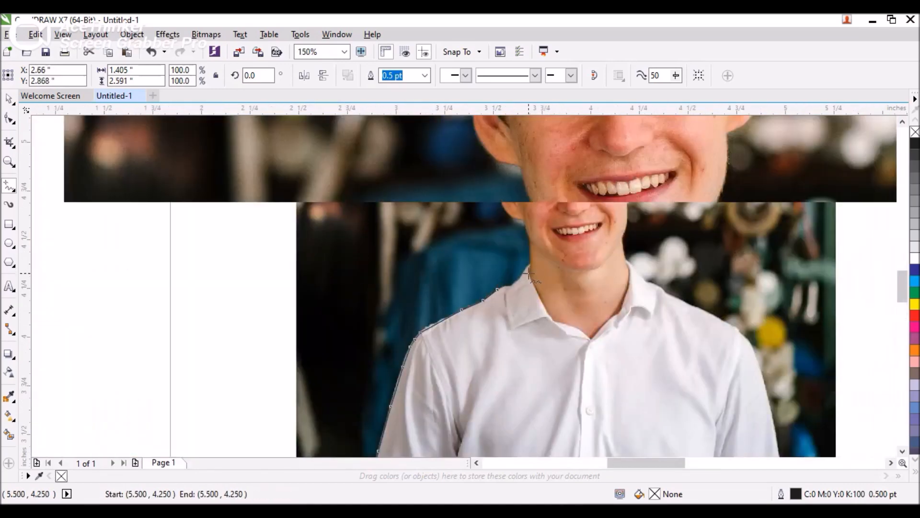
pyautogui.scroll(2, 505, 299)
pyautogui.click(442, 315)
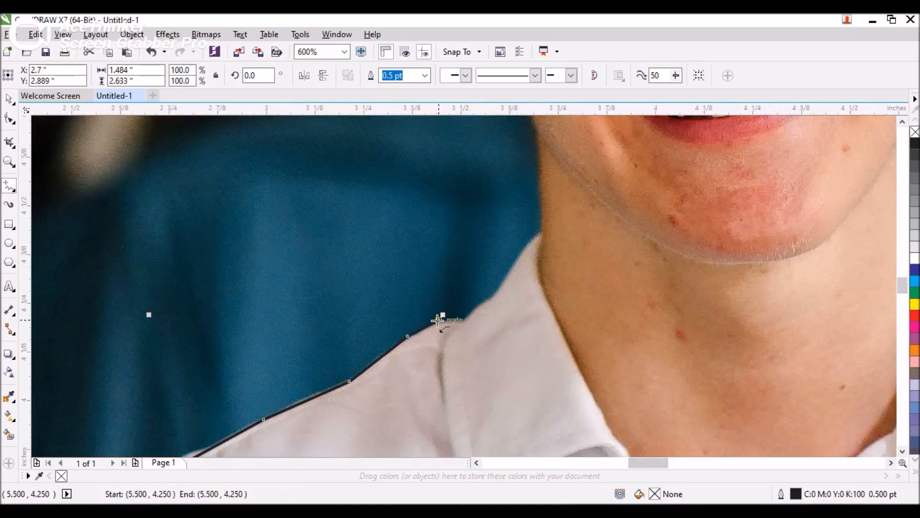
pyautogui.click(467, 321)
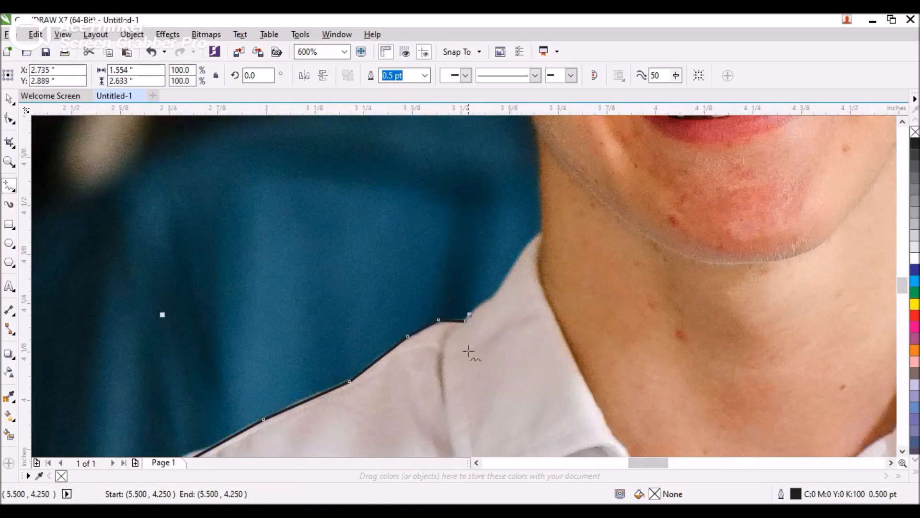
pyautogui.click(493, 298)
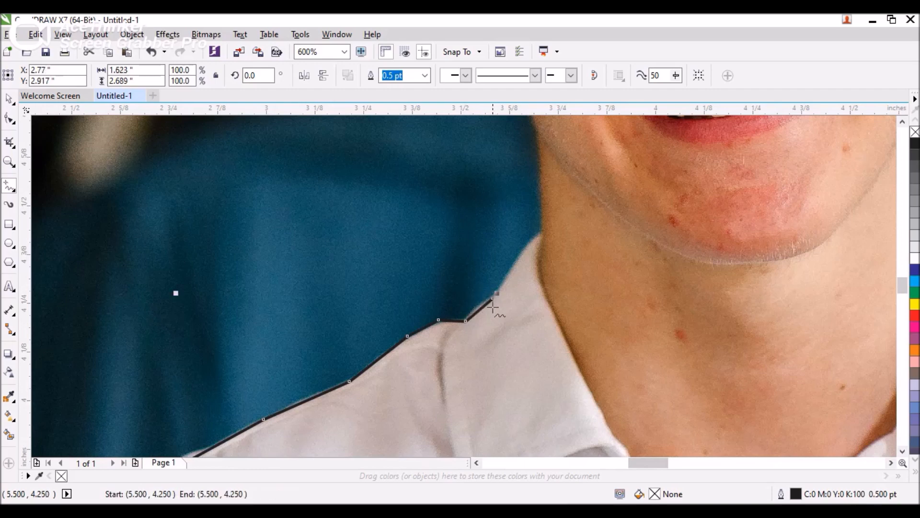
pyautogui.doubleClick(532, 241)
pyautogui.click(530, 247)
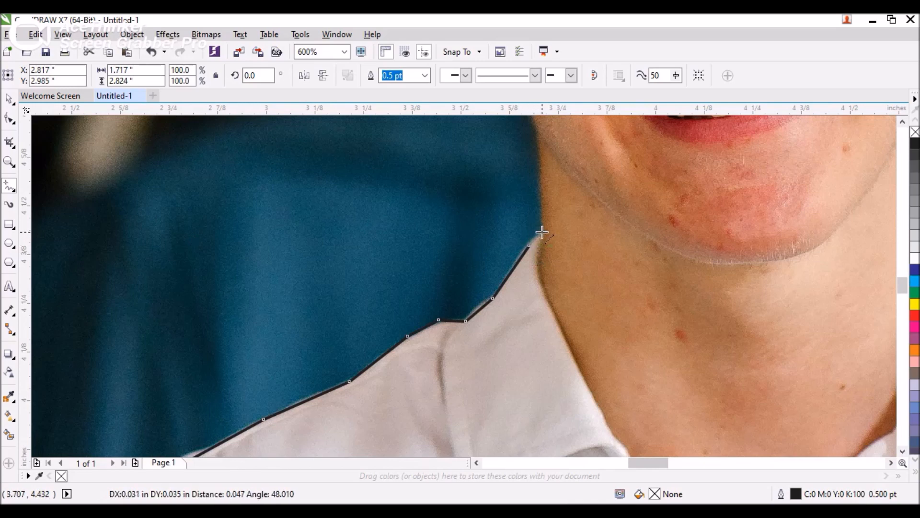
pyautogui.click(543, 232)
# Trace the neck and jaw edge from the collar tip up toward the earlobe, bringing the outline to about 3.3 in tall
pyautogui.scroll(-1, 484, 317)
pyautogui.scroll(1, 517, 211)
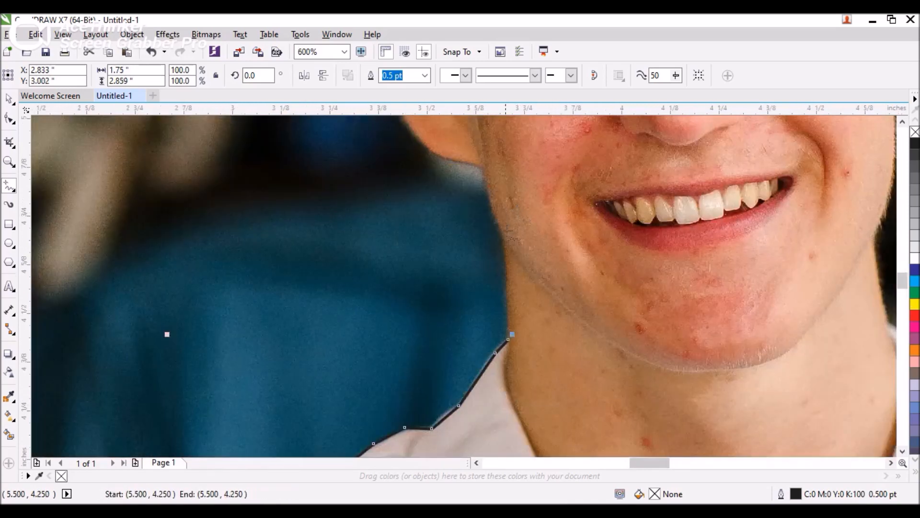
pyautogui.click(509, 337)
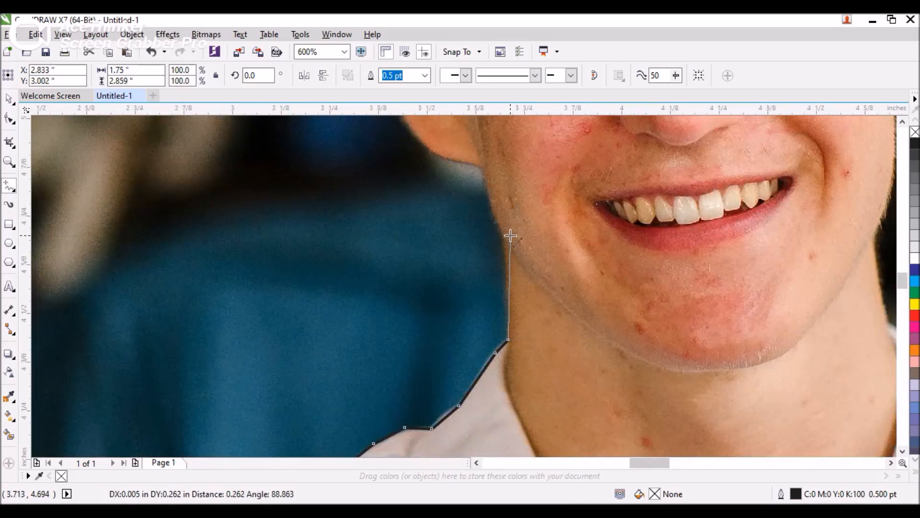
pyautogui.click(505, 242)
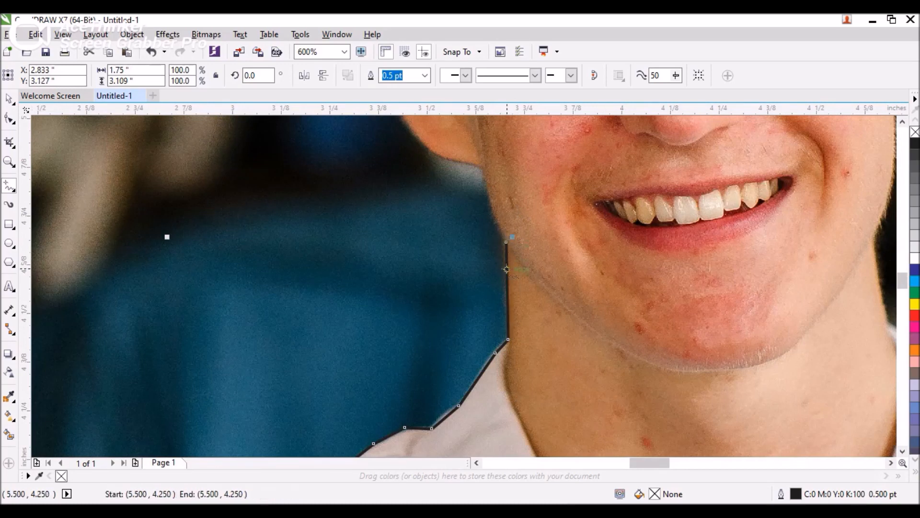
pyautogui.click(491, 202)
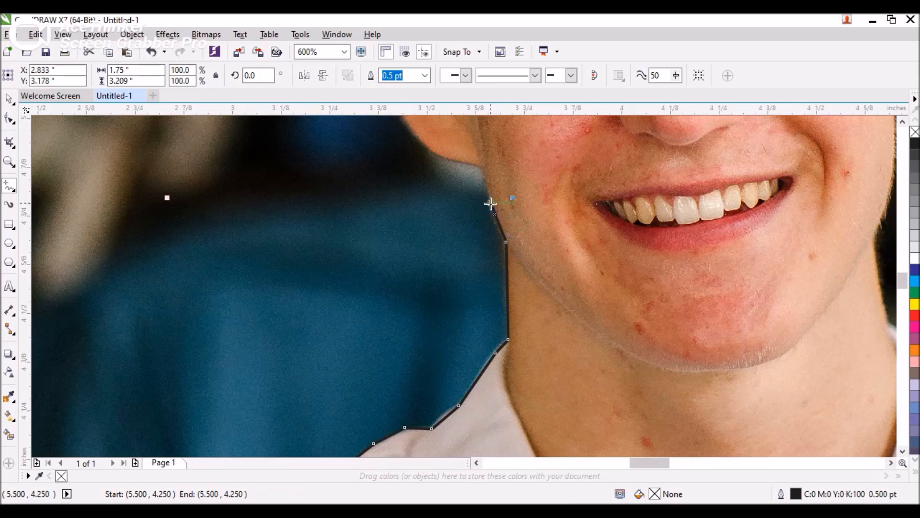
pyautogui.click(482, 169)
# Extend the outline around the underside of the left earlobe, bringing it to about 3.4 in tall
pyautogui.press('F3')
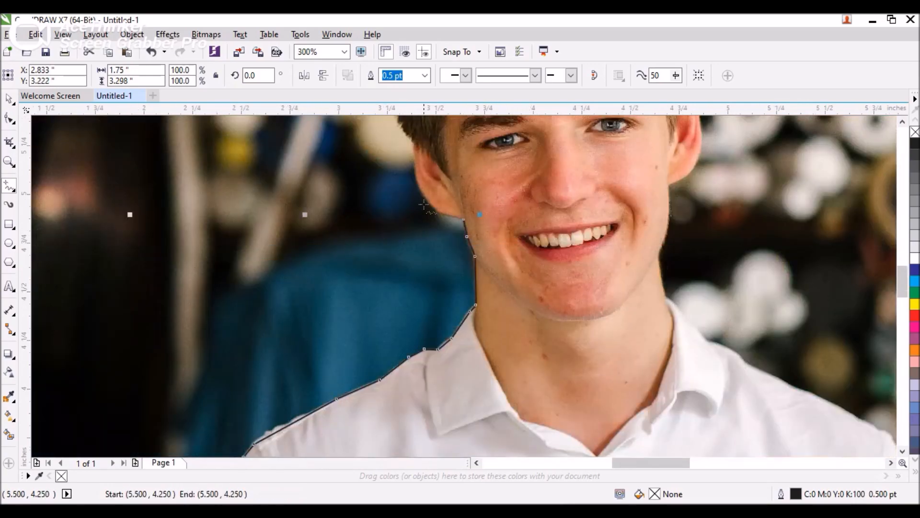
pyautogui.scroll(1, 422, 173)
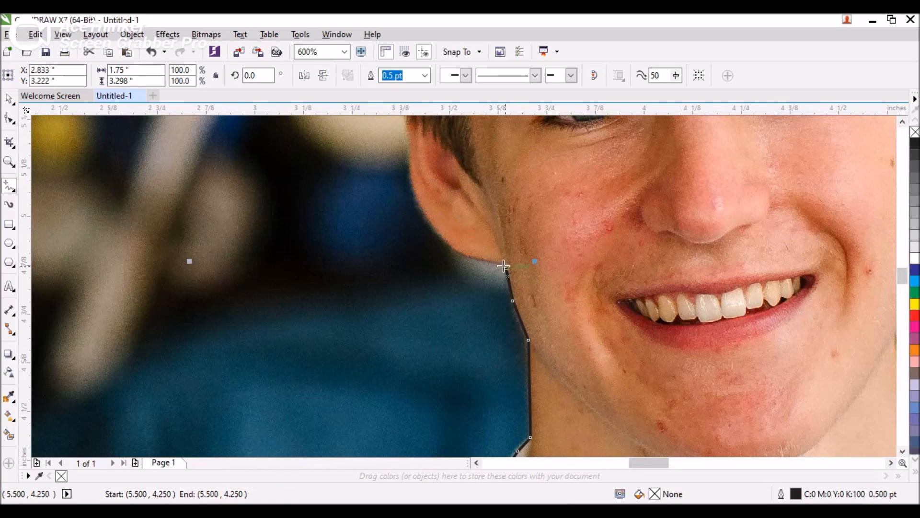
pyautogui.click(466, 257)
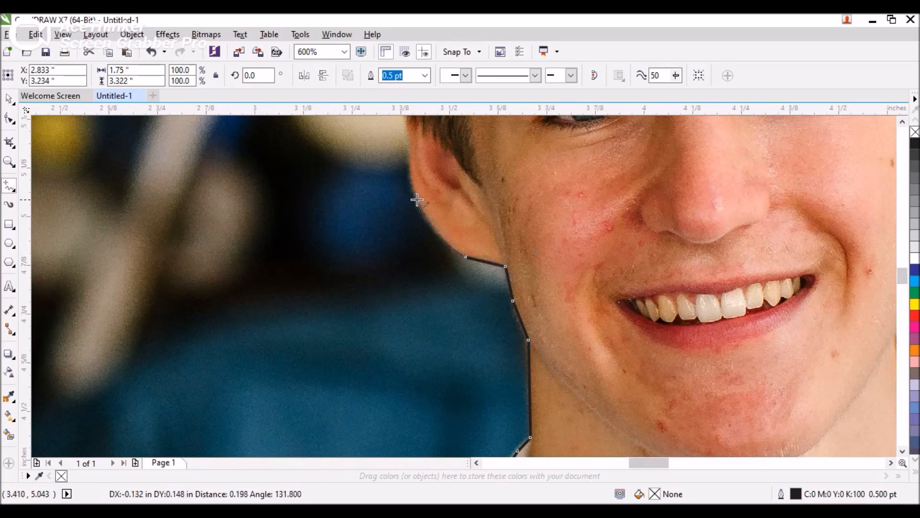
pyautogui.click(433, 224)
# Trace the ear's outer edge up to the hair with connected segments, bringing the outline to about 3.68 in tall
pyautogui.scroll(-2, 456, 259)
pyautogui.scroll(2, 428, 211)
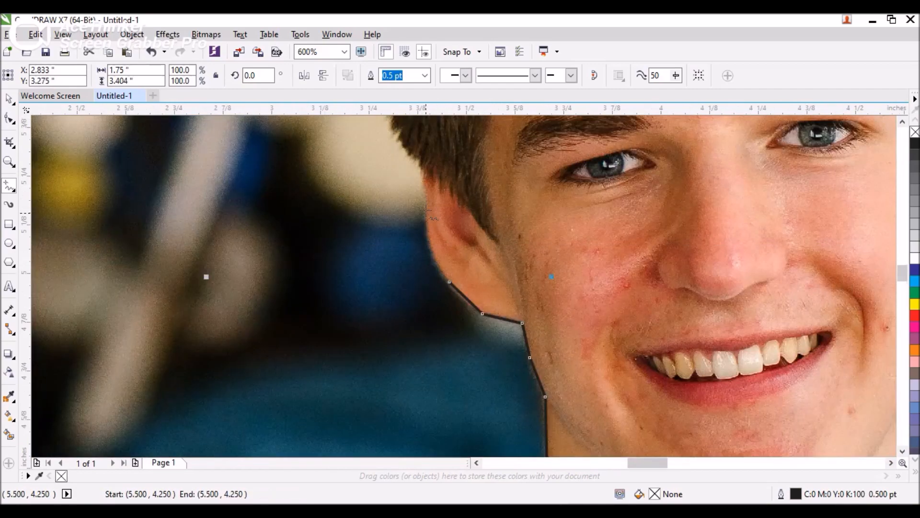
pyautogui.click(432, 255)
pyautogui.click(421, 214)
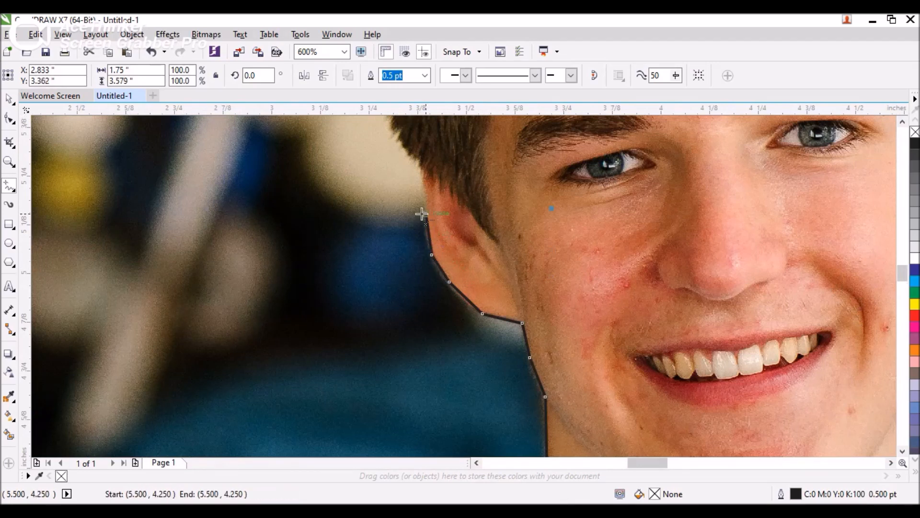
pyautogui.click(423, 175)
pyautogui.scroll(-1, 432, 255)
pyautogui.scroll(1, 426, 174)
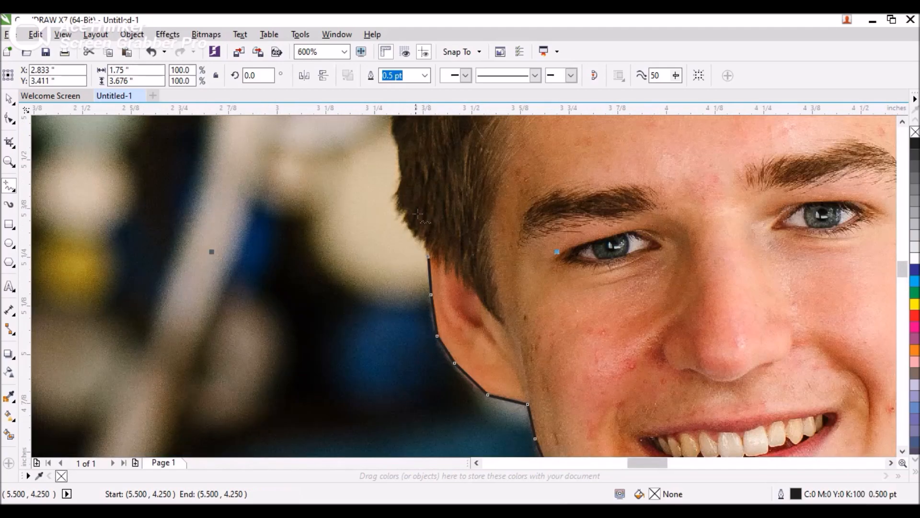
# Trace the hair edge above the left ear upward with connected segments, bringing the outline to about 4.08 in tall
pyautogui.click(429, 241)
pyautogui.click(399, 197)
pyautogui.scroll(-1, 399, 197)
pyautogui.scroll(1, 415, 253)
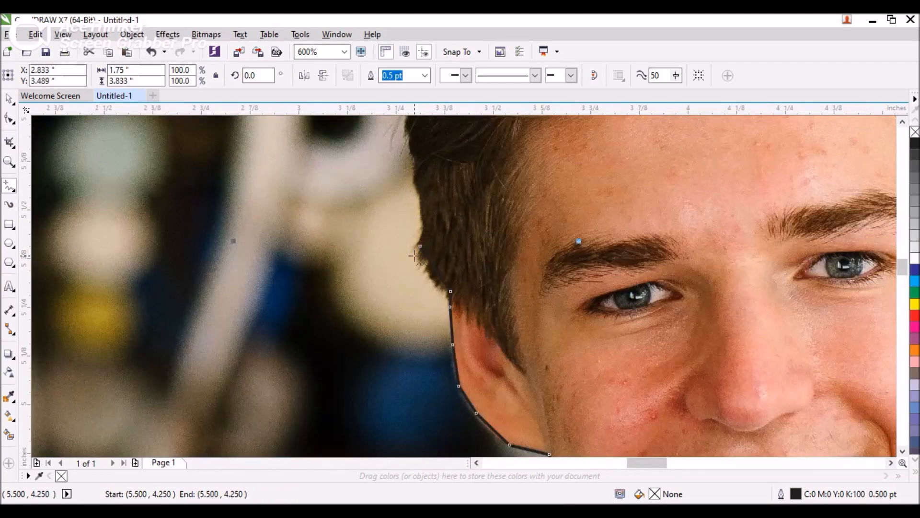
pyautogui.click(421, 225)
pyautogui.scroll(-1, 411, 266)
pyautogui.scroll(1, 405, 204)
pyautogui.click(427, 294)
pyautogui.click(424, 255)
pyautogui.click(417, 215)
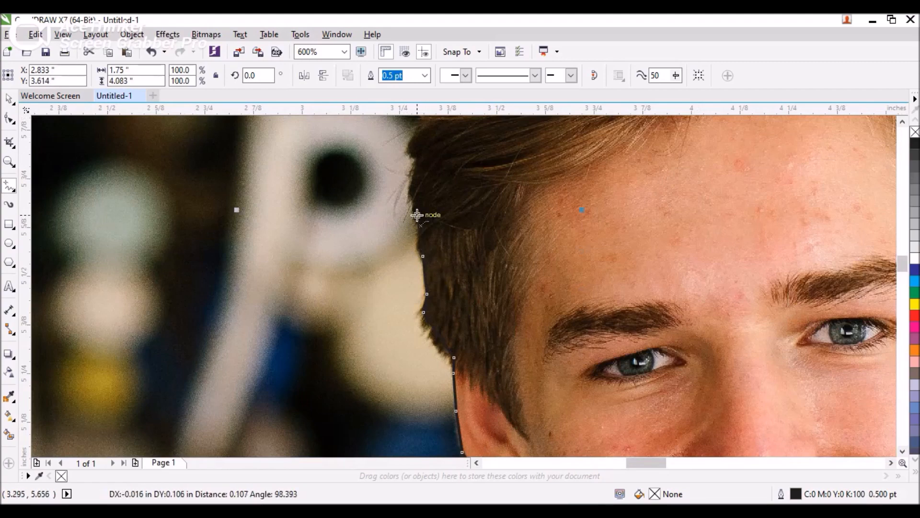
# Continue the outline up the left temple's hair edge to the small notch, reaching about 4.22 in tall
pyautogui.scroll(-1, 439, 281)
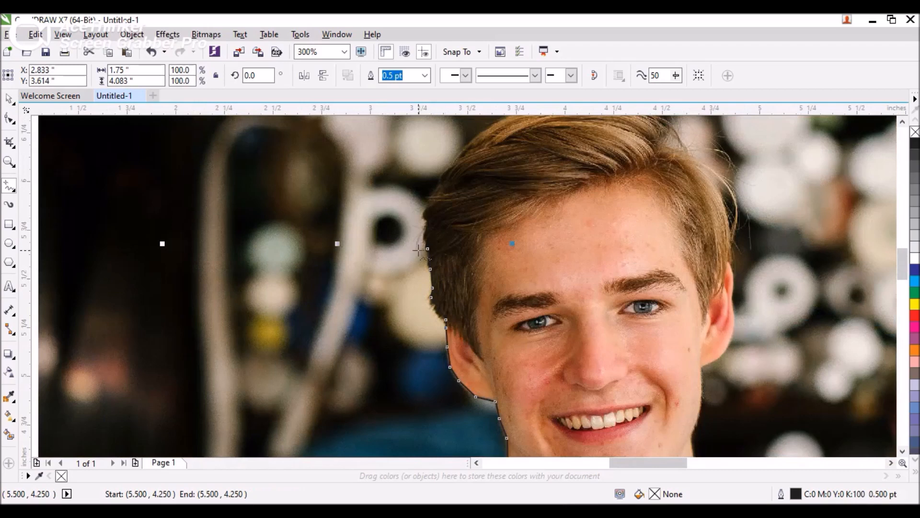
pyautogui.scroll(2, 418, 249)
pyautogui.click(461, 292)
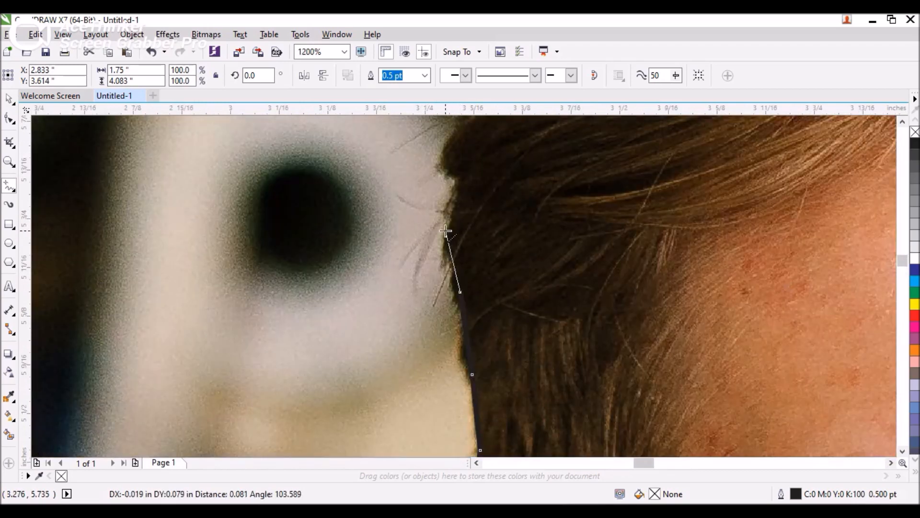
pyautogui.click(450, 244)
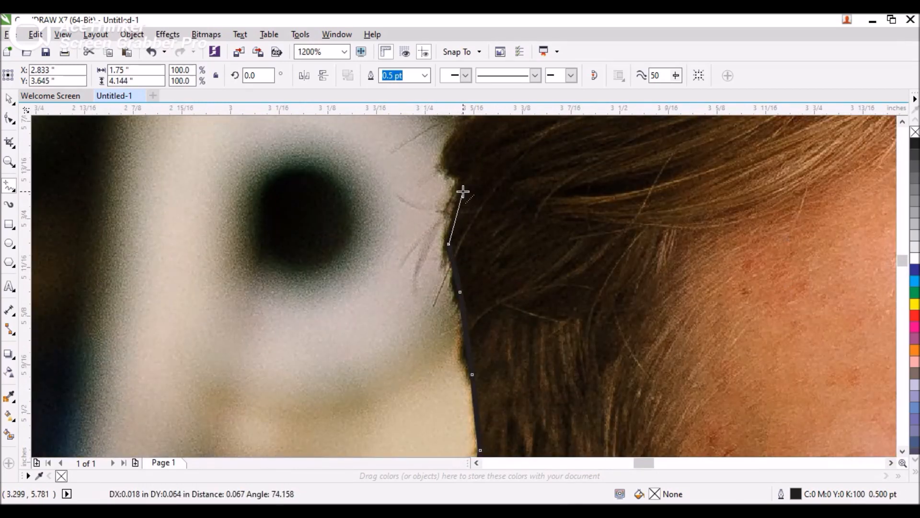
pyautogui.click(462, 186)
# Outline the protruding hair tuft above the notch and continue diagonally along the hair, reaching about 4.42 in tall
pyautogui.scroll(-2, 449, 242)
pyautogui.scroll(1, 429, 201)
pyautogui.scroll(2, 430, 203)
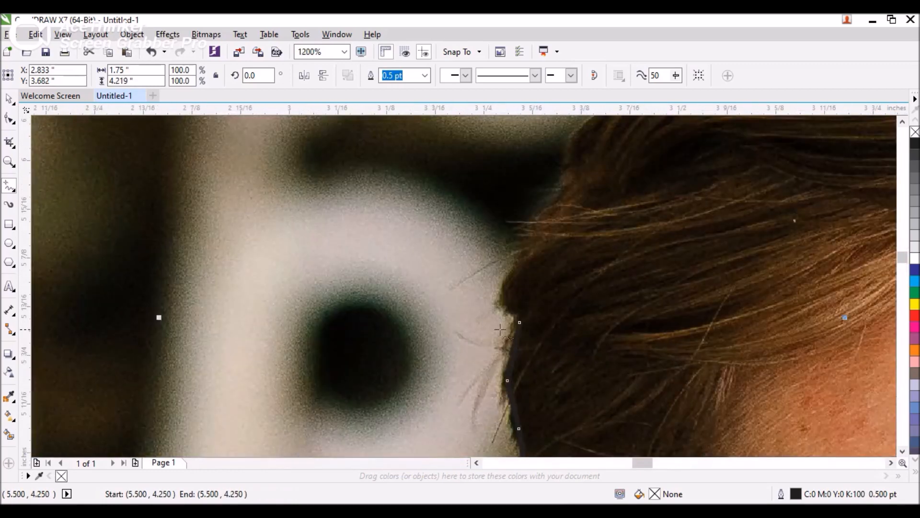
pyautogui.click(520, 323)
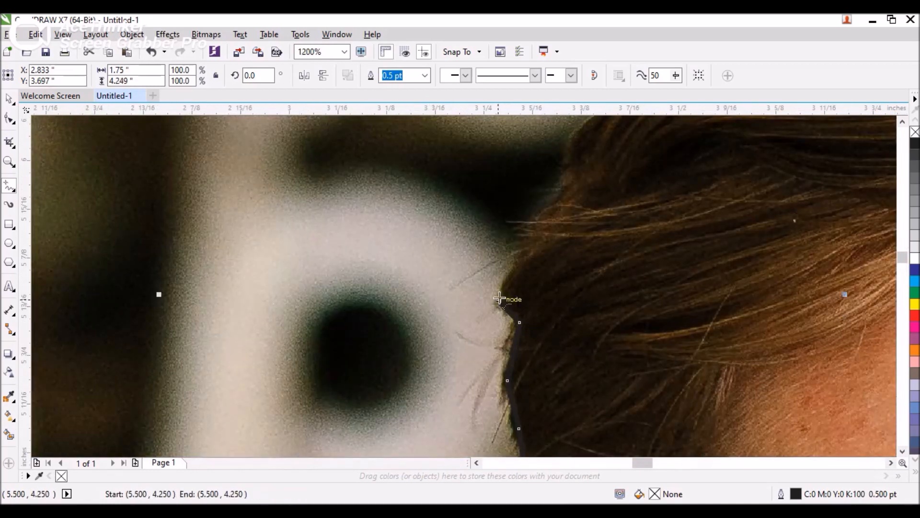
pyautogui.click(500, 299)
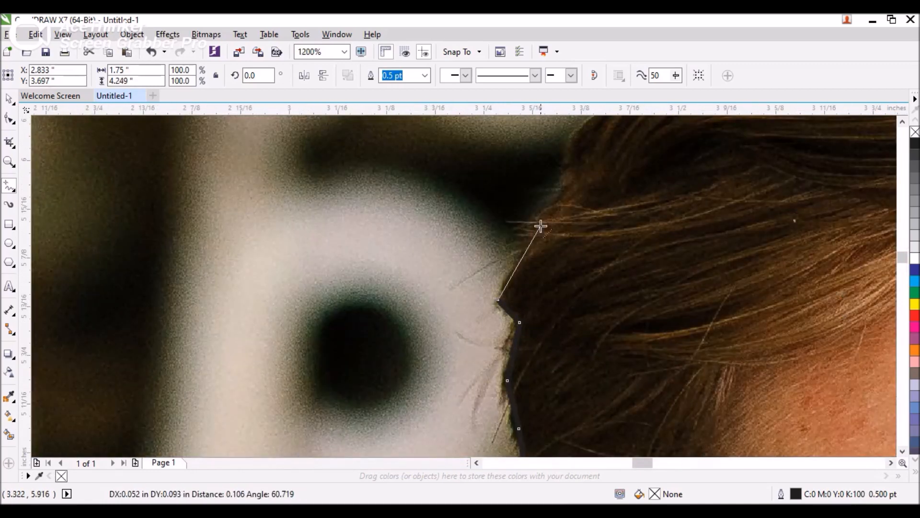
pyautogui.click(572, 167)
pyautogui.scroll(-1, 501, 287)
pyautogui.scroll(1, 565, 194)
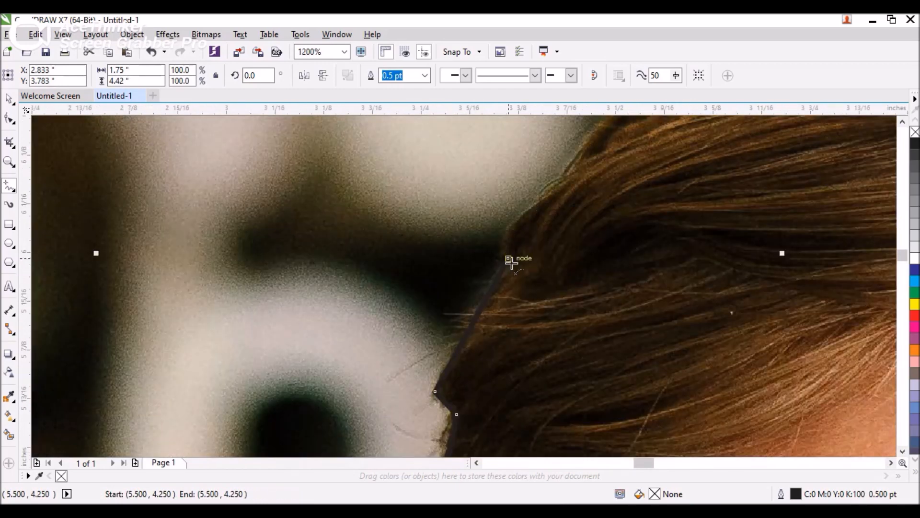
# Trace the upper-left slope of the hair with connected segments, bringing the outline to about 4.61 in tall
pyautogui.click(509, 260)
pyautogui.click(556, 190)
pyautogui.scroll(-1, 535, 255)
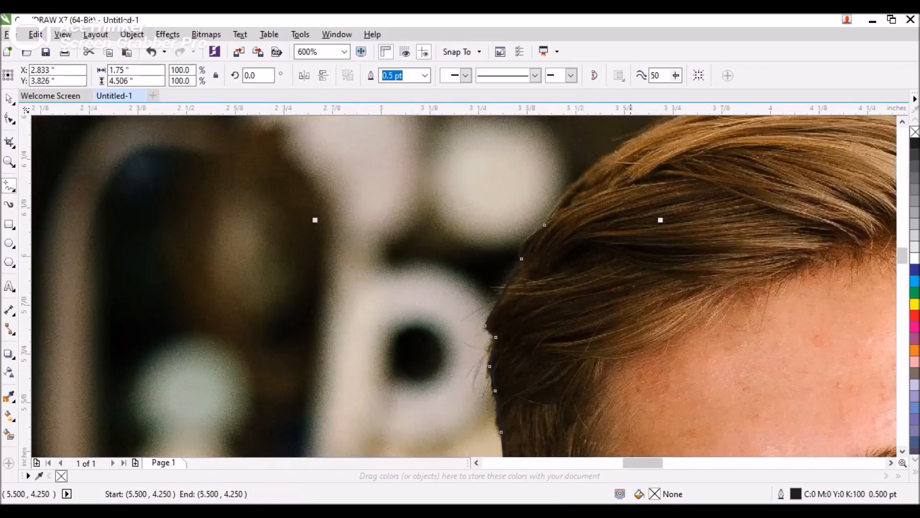
pyautogui.scroll(1, 628, 167)
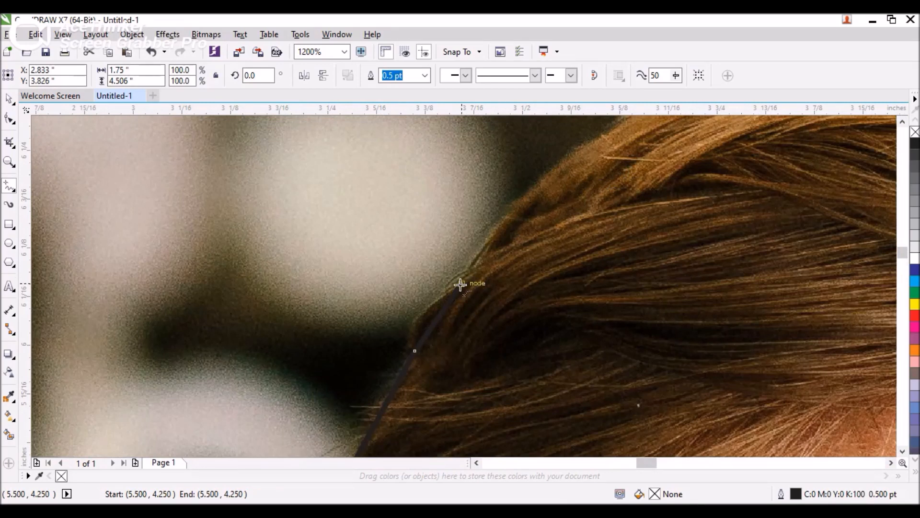
pyautogui.click(460, 284)
pyautogui.click(520, 206)
pyautogui.scroll(-1, 519, 206)
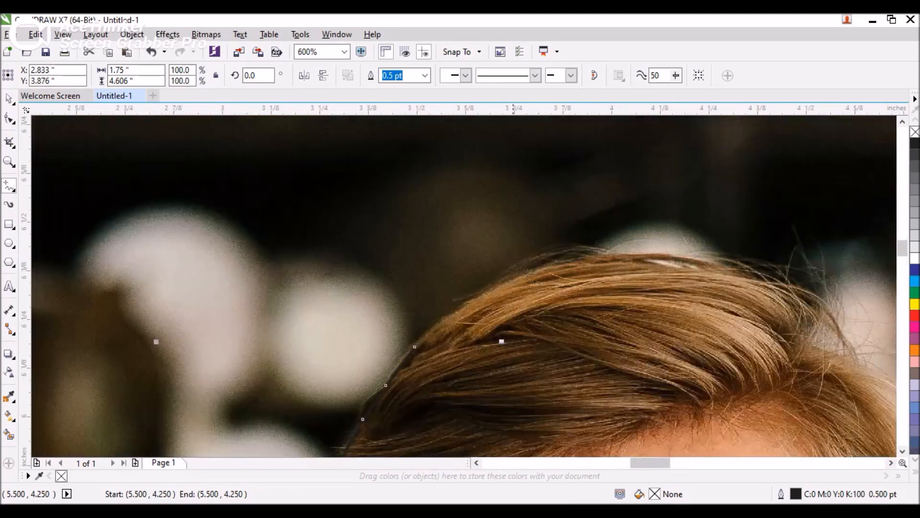
# Extend the outline over the hair's left curve to the crown, reaching about 2.08 by 4.85 in
pyautogui.click(415, 349)
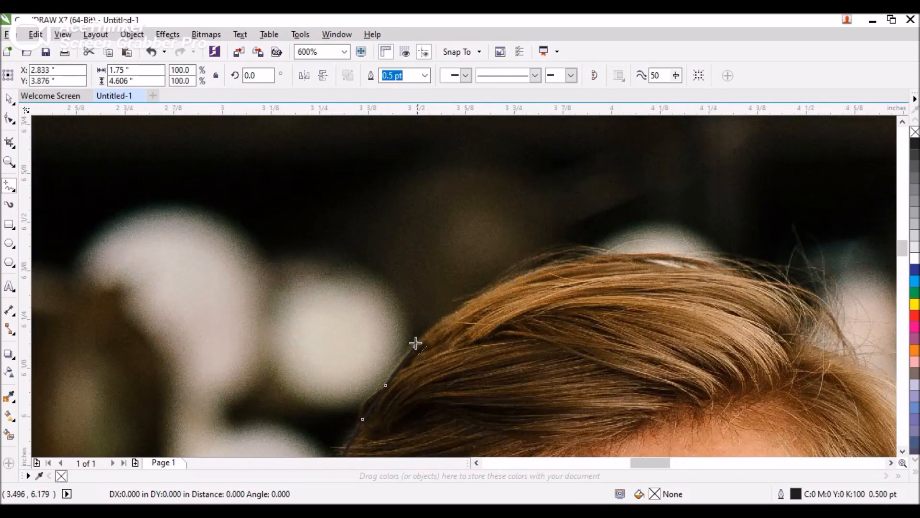
pyautogui.click(478, 300)
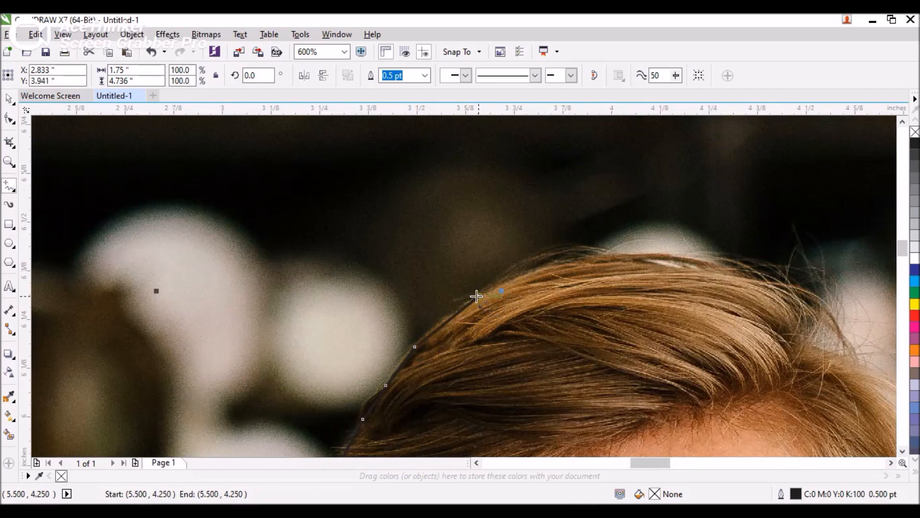
pyautogui.click(479, 298)
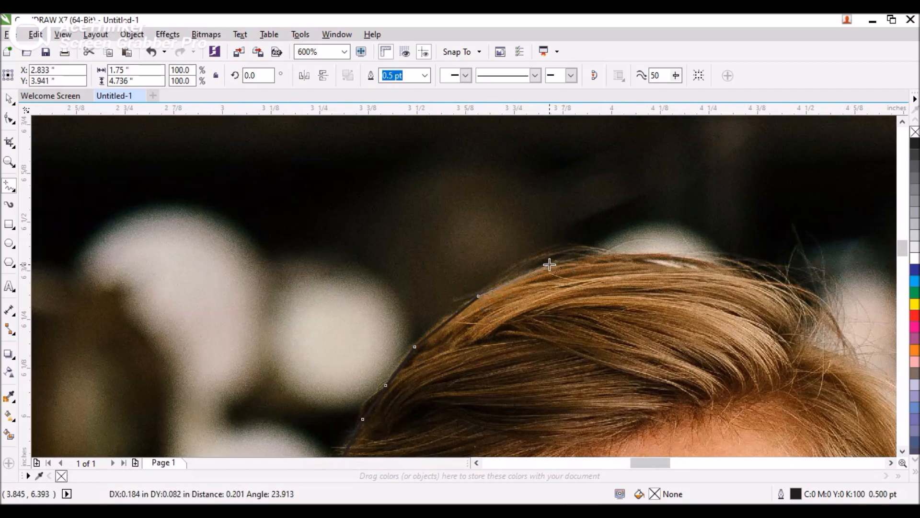
pyautogui.click(545, 268)
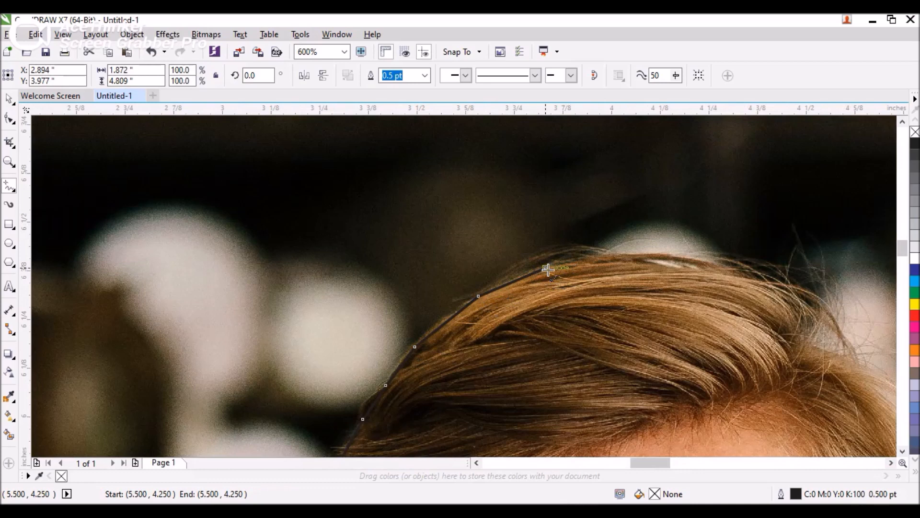
pyautogui.click(548, 270)
pyautogui.click(629, 251)
pyautogui.click(628, 254)
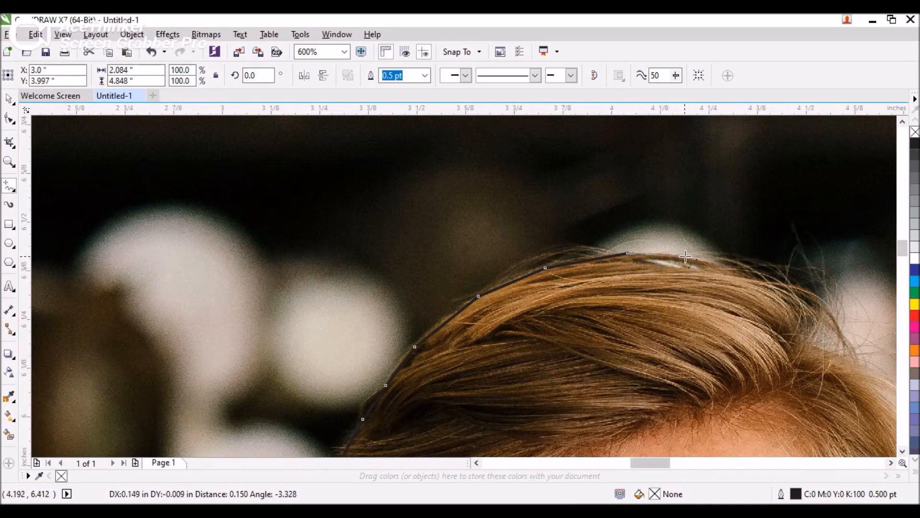
# Trace across the top of the hair and begin down its right side, reaching about 2.56 in wide
pyautogui.click(674, 254)
pyautogui.click(674, 254)
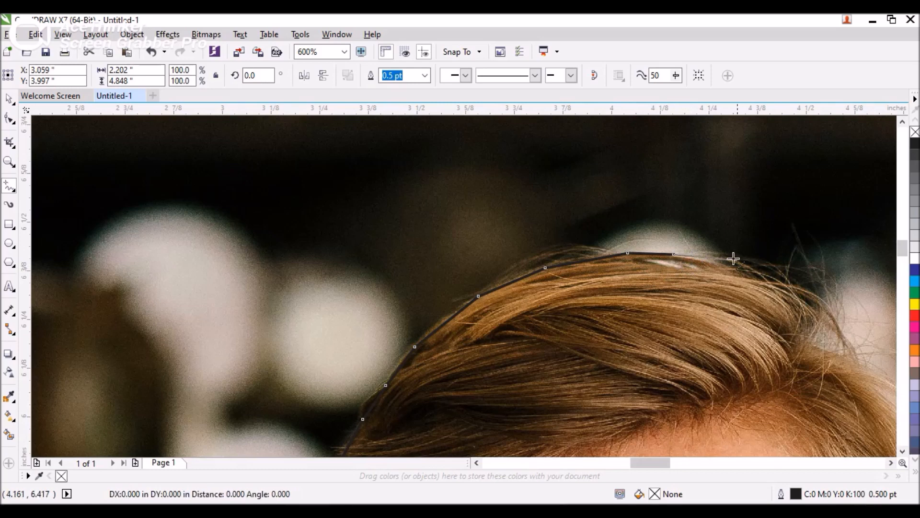
pyautogui.click(746, 271)
pyautogui.click(747, 272)
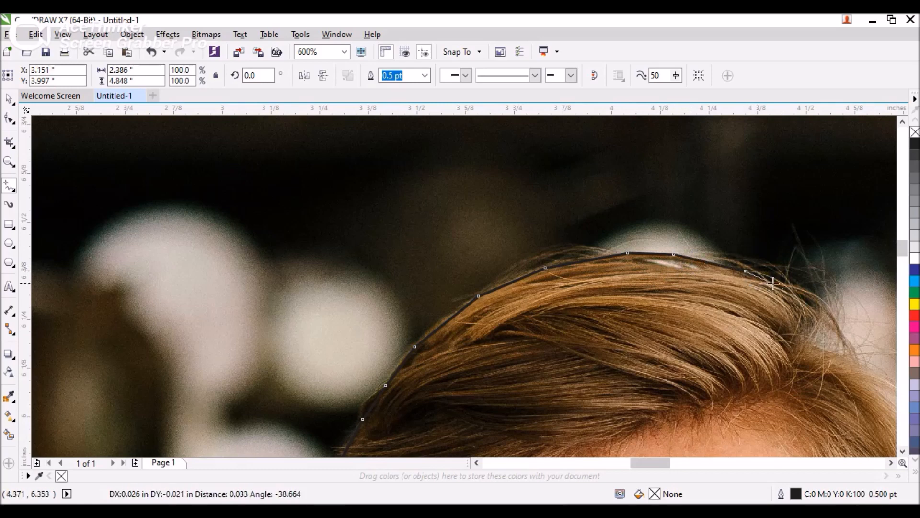
pyautogui.click(814, 307)
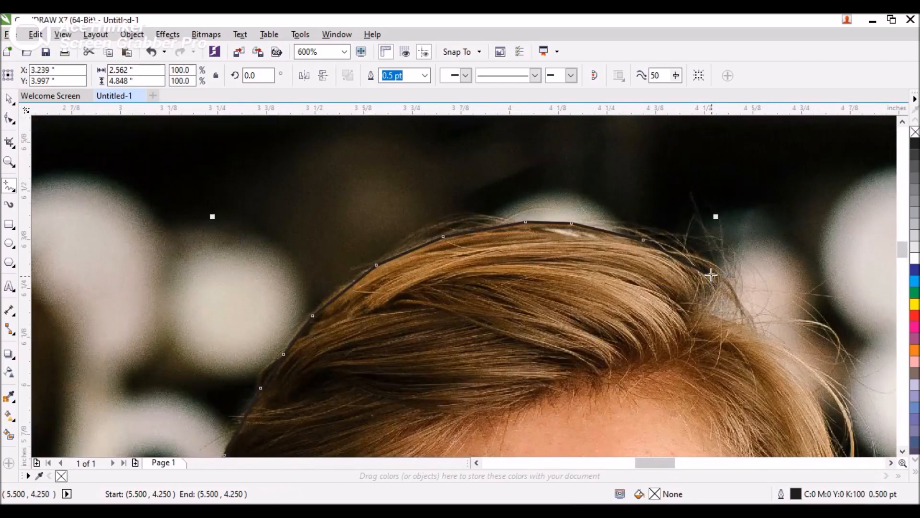
# Continue the outline down past the loose strands at the crown's right side, reaching about 2.68 in wide
pyautogui.click(711, 275)
pyautogui.click(742, 299)
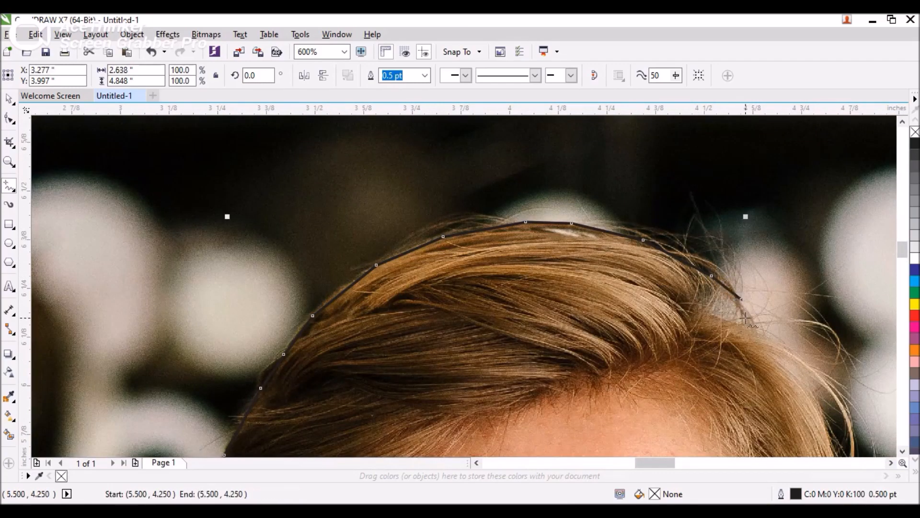
pyautogui.click(742, 299)
pyautogui.click(758, 333)
pyautogui.scroll(-2, 719, 331)
pyautogui.scroll(2, 810, 402)
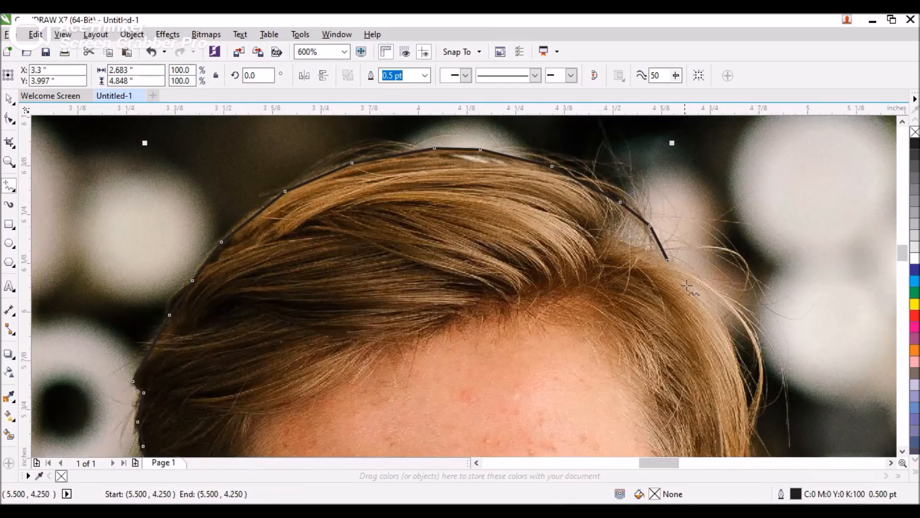
# Trace the right side of the hair downward inside the stray strands, bringing the outline to about 2.89 in wide
pyautogui.click(671, 260)
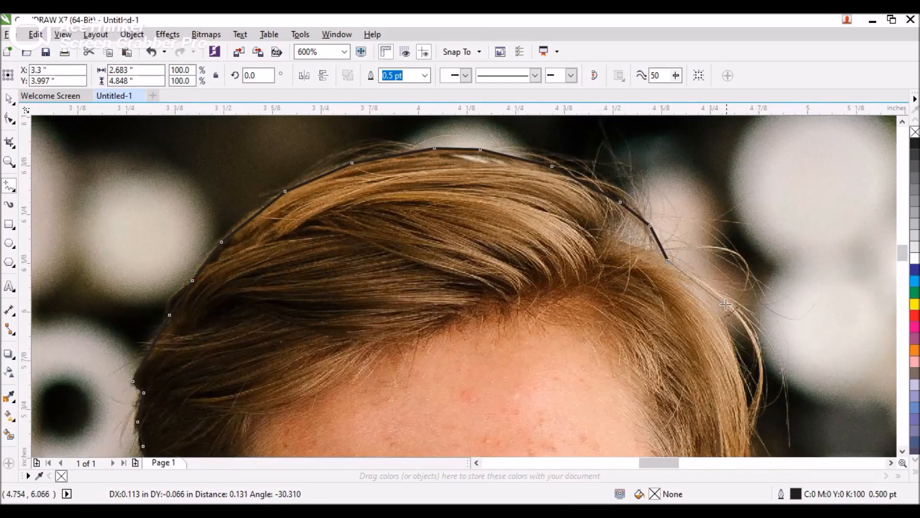
pyautogui.click(728, 330)
pyautogui.scroll(-2, 683, 312)
pyautogui.scroll(2, 706, 338)
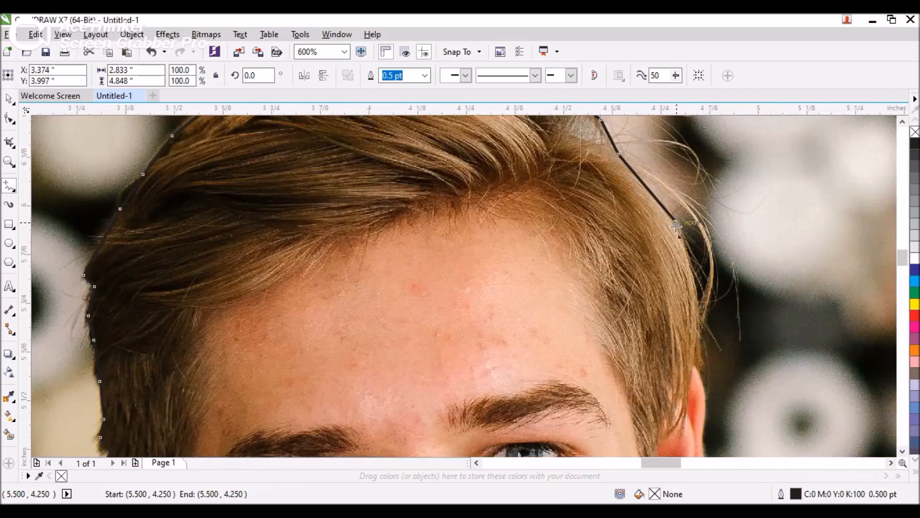
pyautogui.click(676, 222)
pyautogui.click(699, 303)
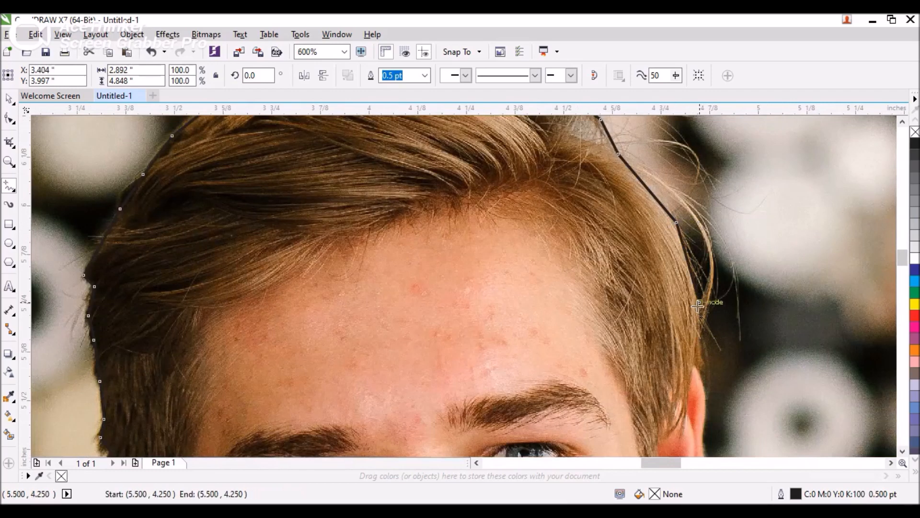
# Extend the outline down the remaining hair edge to the top of the right ear, reaching about 2.9 in wide
pyautogui.click(702, 376)
pyautogui.scroll(-2, 600, 257)
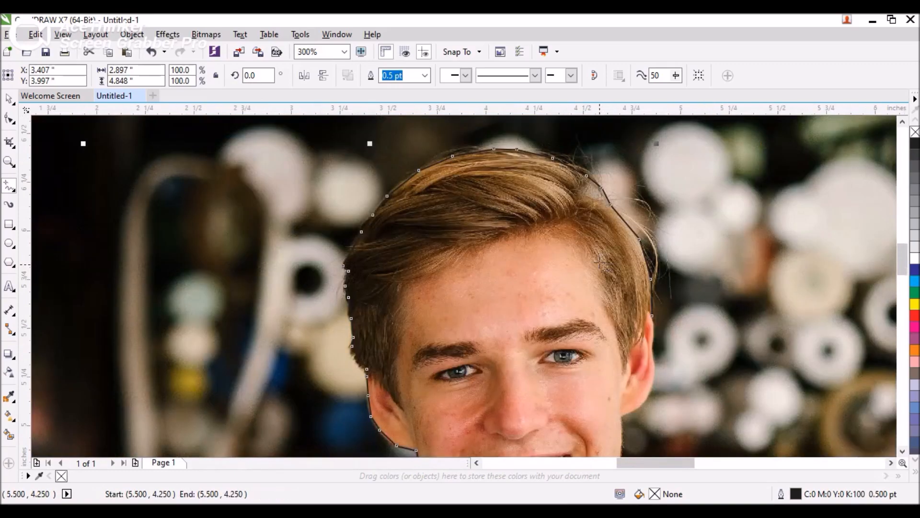
pyautogui.scroll(-1, 646, 314)
pyautogui.scroll(2, 621, 294)
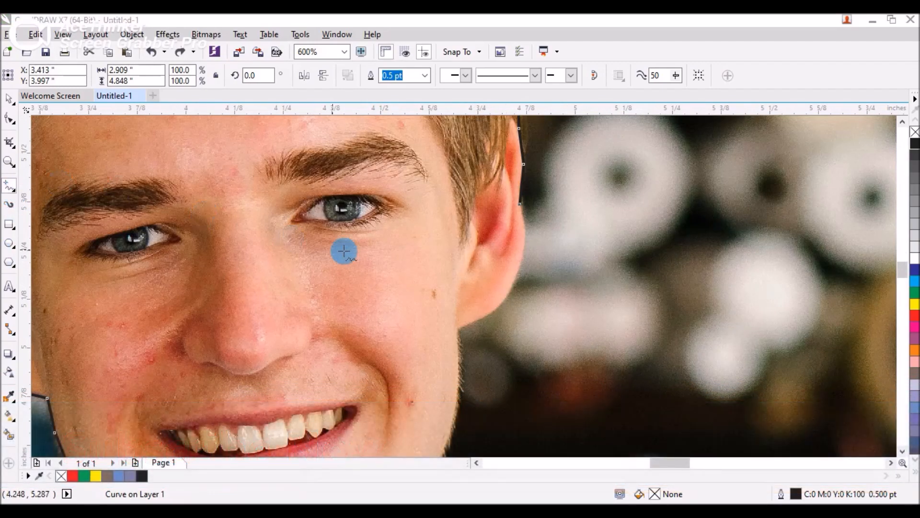
# Trace the right ear's outer edge and around the earlobe to the jaw, bringing the outline to about 2.91 in wide
pyautogui.click(521, 204)
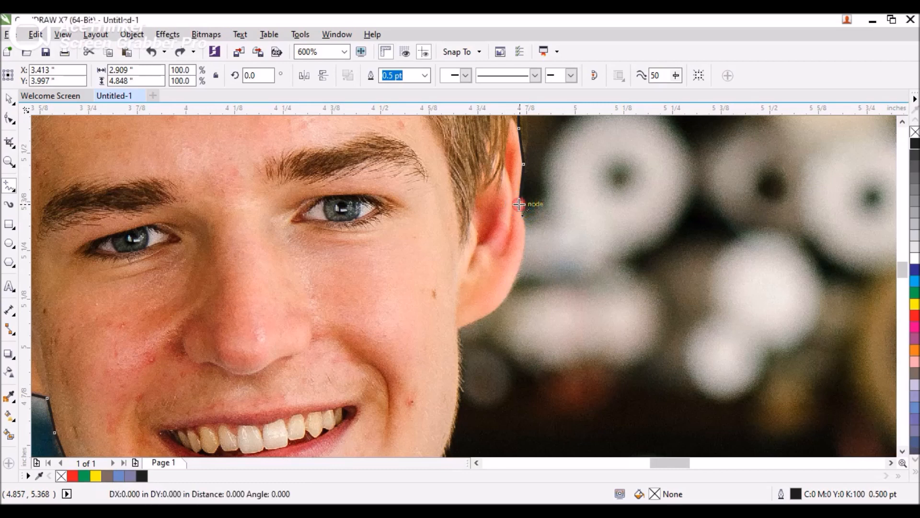
pyautogui.click(526, 243)
pyautogui.click(504, 295)
pyautogui.click(505, 290)
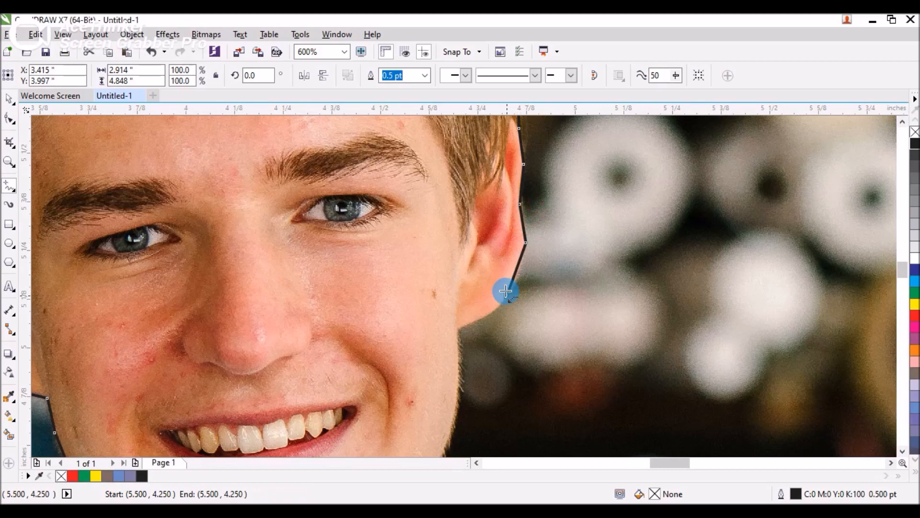
pyautogui.click(484, 320)
pyautogui.click(455, 330)
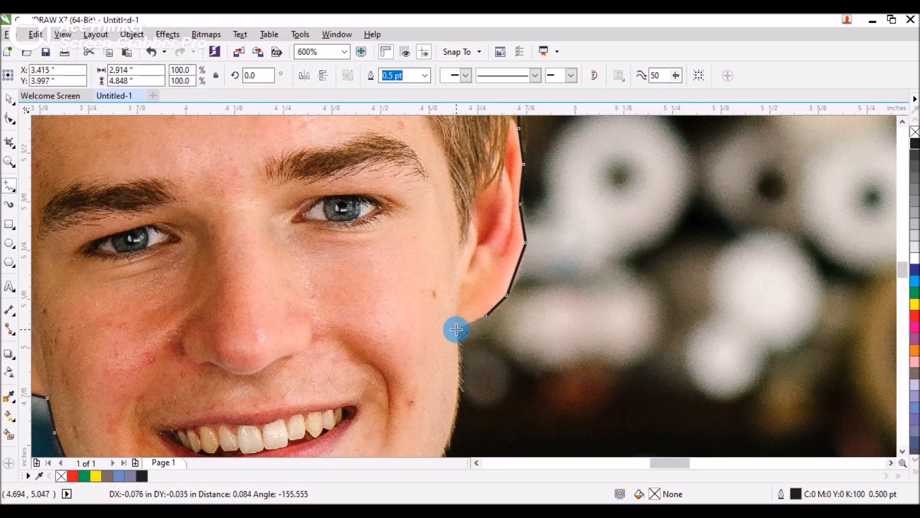
pyautogui.click(503, 272)
# Trace the jaw edge downward from beneath the right earlobe with connected segments
pyautogui.scroll(-3, 503, 272)
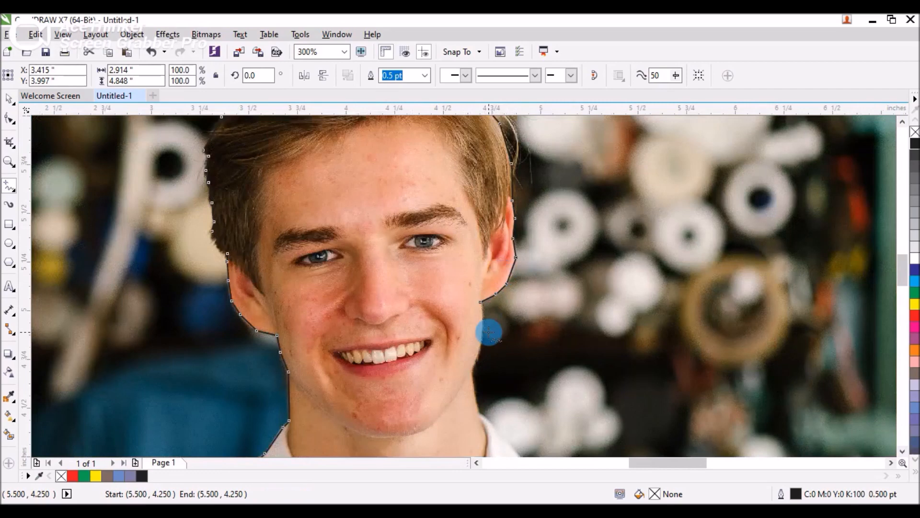
pyautogui.scroll(3, 489, 329)
pyautogui.click(477, 326)
pyautogui.click(476, 327)
pyautogui.click(456, 397)
pyautogui.click(485, 332)
pyautogui.scroll(-3, 485, 332)
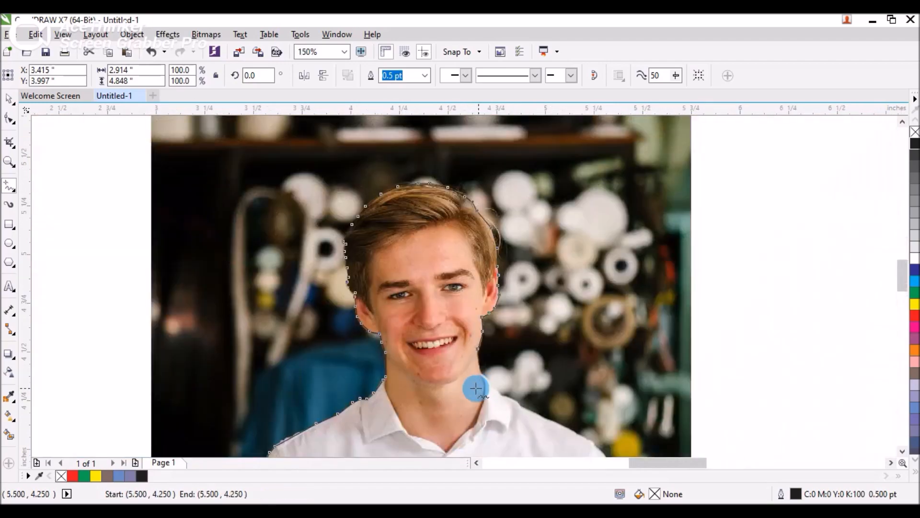
# Trace the lower jaw and the right side of the neck down to the top of the shirt collar
pyautogui.scroll(3, 481, 349)
pyautogui.click(470, 269)
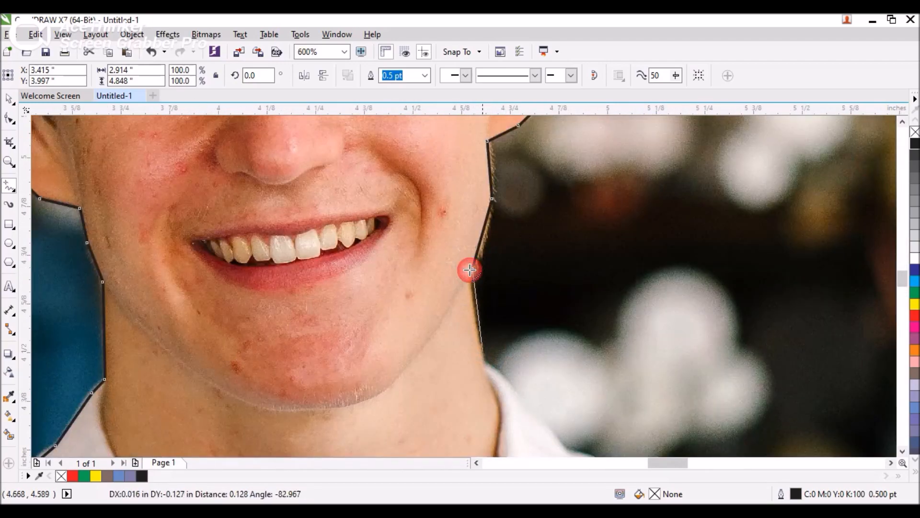
pyautogui.click(471, 290)
pyautogui.click(476, 306)
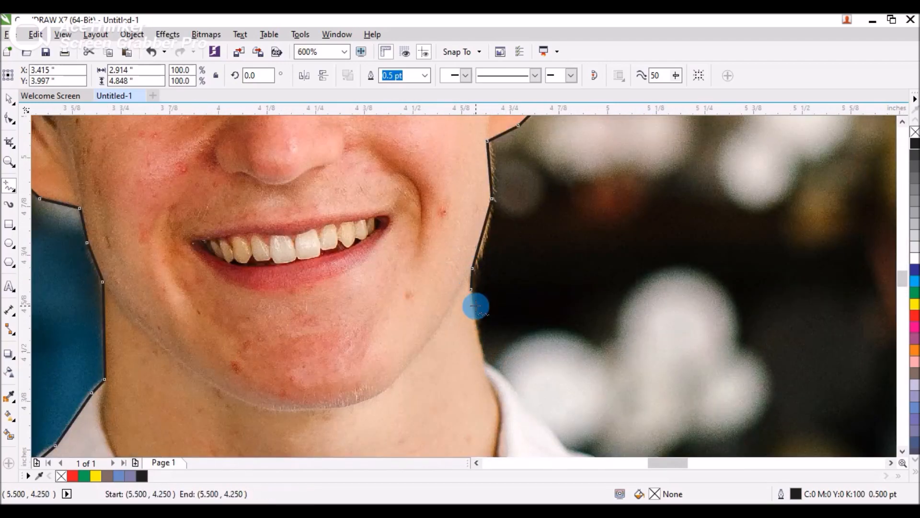
pyautogui.click(469, 294)
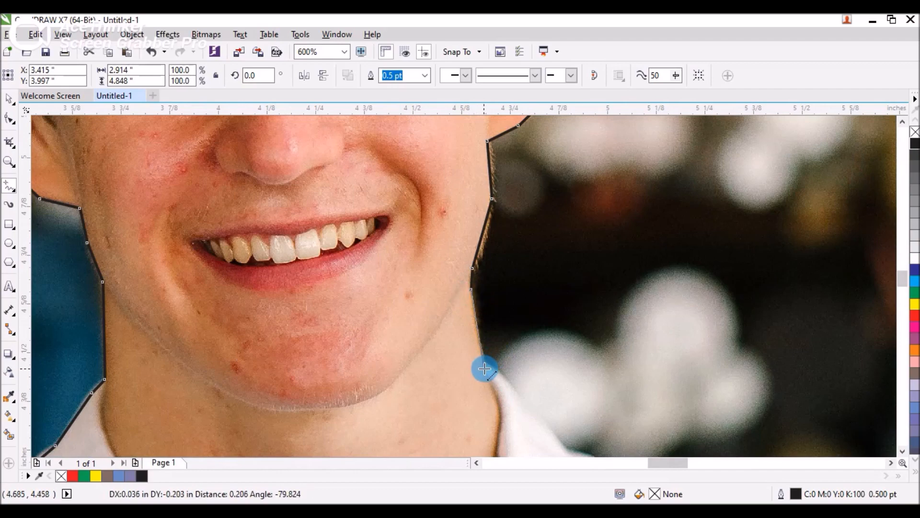
pyautogui.click(483, 369)
pyautogui.scroll(-3, 487, 372)
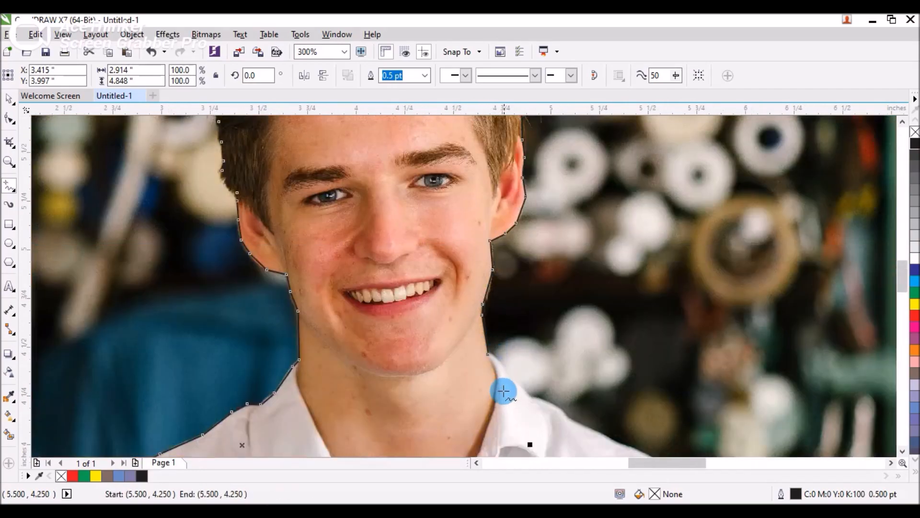
# Trace the outer edge of the collar down to the shoulder, bringing the outline to about 2.93 in wide
pyautogui.scroll(3, 514, 394)
pyautogui.moveTo(463, 313); pyautogui.dragTo(492, 333)
pyautogui.scroll(-3, 496, 318)
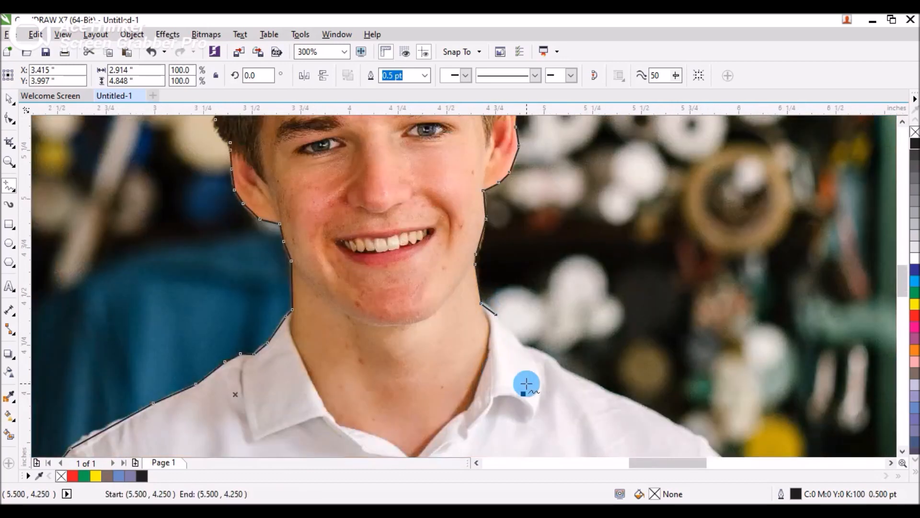
pyautogui.scroll(3, 528, 379)
pyautogui.moveTo(464, 258); pyautogui.dragTo(511, 314)
pyautogui.click(518, 317)
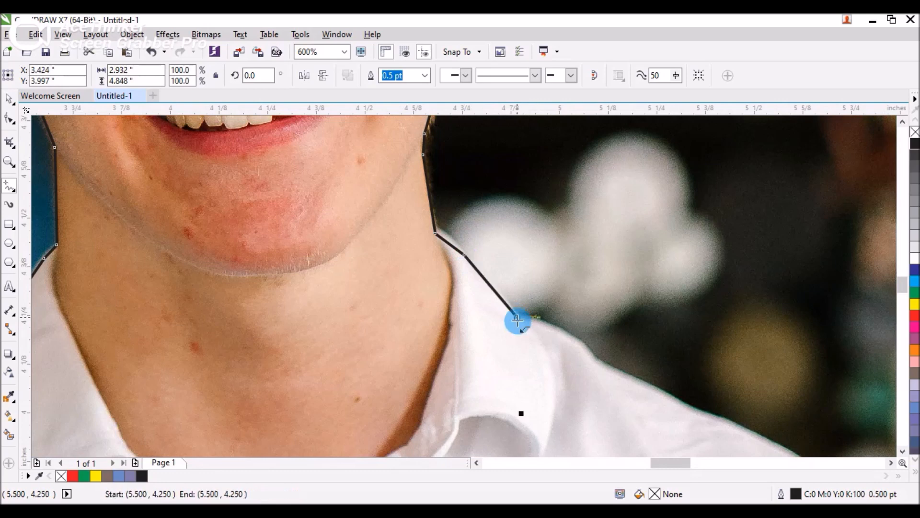
# Trace the right shoulder outward to the top of the sleeve, bringing the outline to about 3.91 in wide
pyautogui.moveTo(517, 317); pyautogui.dragTo(593, 363)
pyautogui.click(597, 363)
pyautogui.scroll(-1, 614, 307)
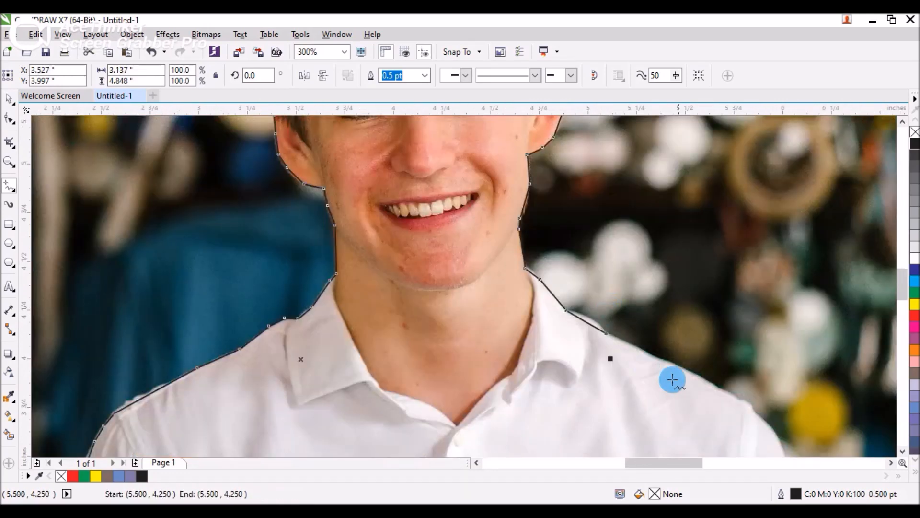
pyautogui.scroll(1, 725, 405)
pyautogui.scroll(-1, 637, 297)
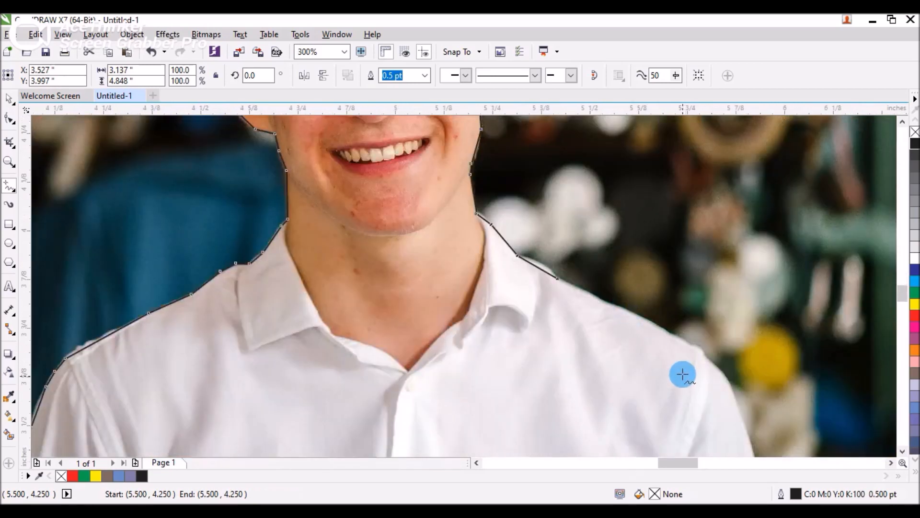
pyautogui.scroll(1, 684, 378)
pyautogui.moveTo(431, 181); pyautogui.dragTo(732, 344)
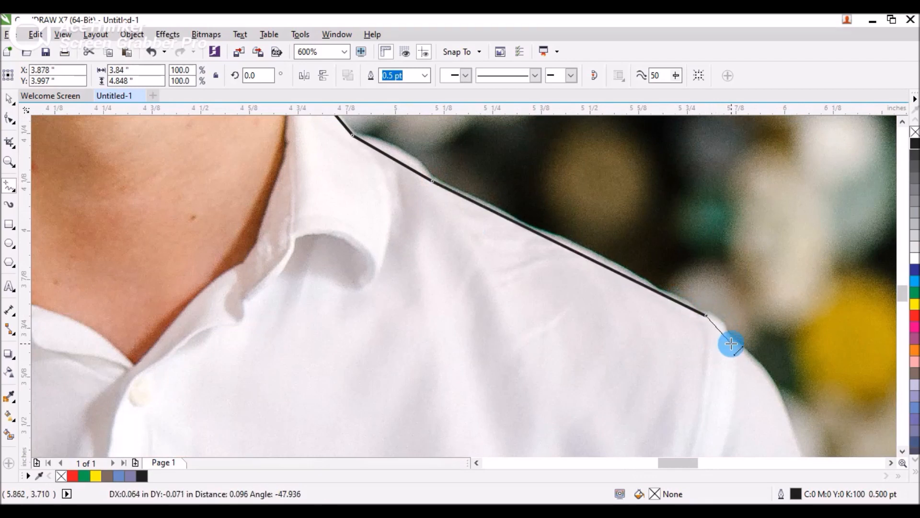
pyautogui.click(736, 341)
# Trace the rounded top of the right sleeve downward, bringing the outline to about 4.1 in wide
pyautogui.scroll(-1, 724, 338)
pyautogui.scroll(1, 798, 407)
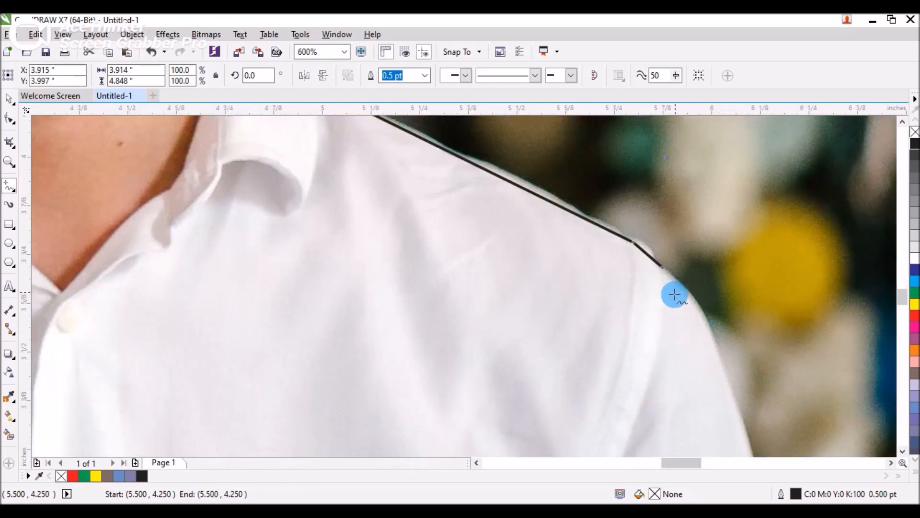
pyautogui.click(665, 268)
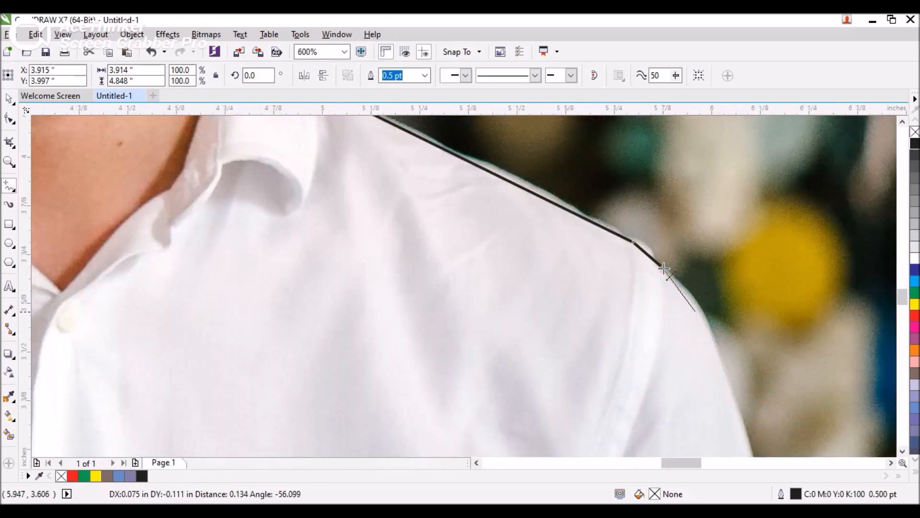
pyautogui.click(696, 302)
pyautogui.click(731, 394)
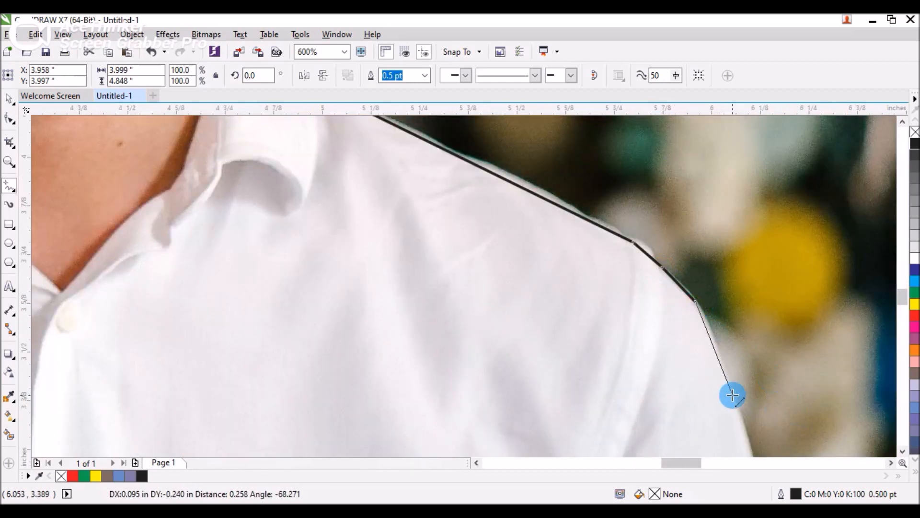
pyautogui.scroll(-1, 732, 395)
pyautogui.scroll(1, 719, 422)
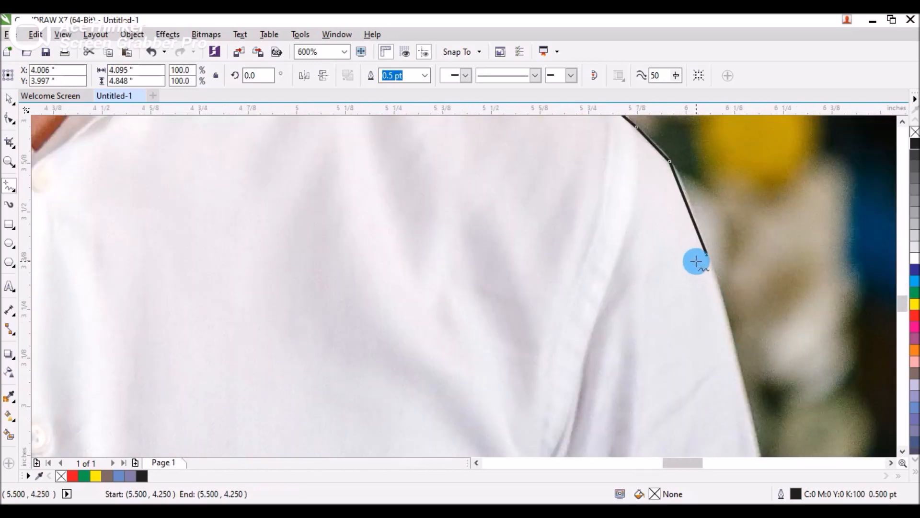
# Extend the outline down the outer edge of the right sleeve, reaching about 4.35 in wide
pyautogui.scroll(-1, 695, 261)
pyautogui.click(704, 261)
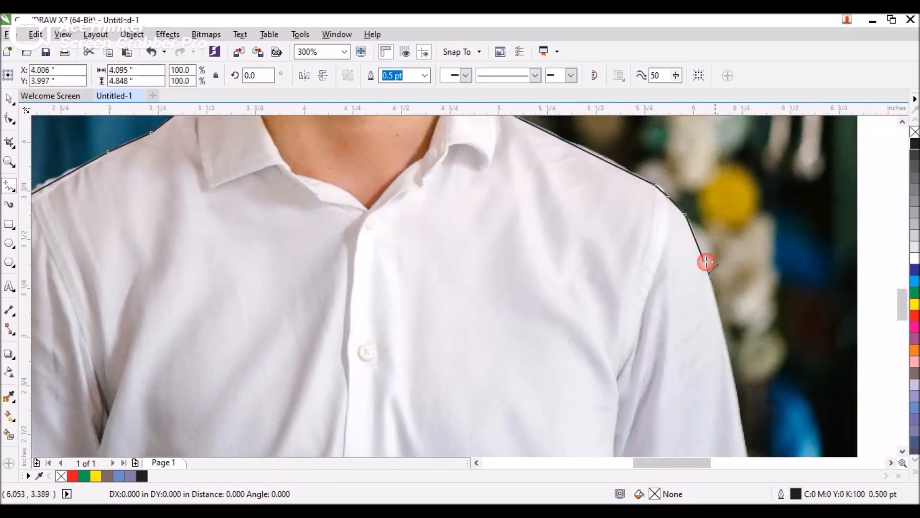
pyautogui.click(728, 357)
pyautogui.scroll(-1, 725, 358)
pyautogui.scroll(1, 743, 350)
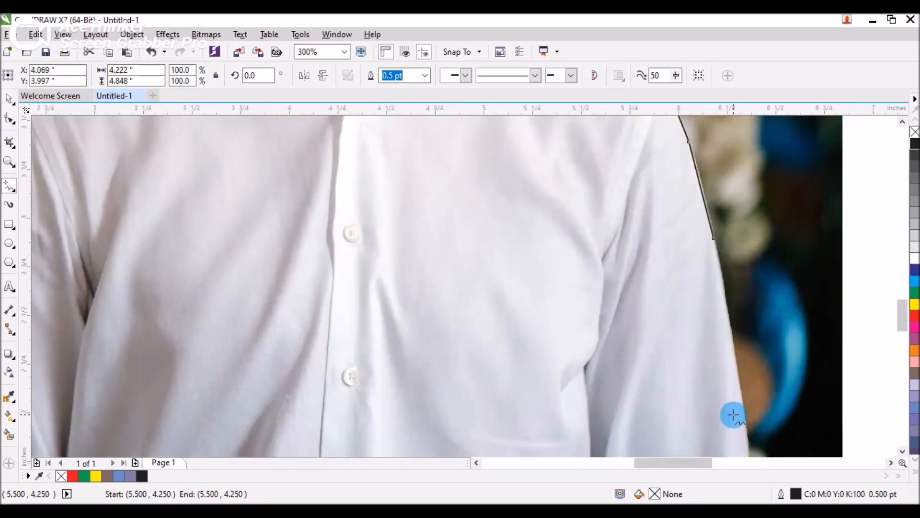
pyautogui.moveTo(715, 240); pyautogui.dragTo(739, 385)
pyautogui.click(739, 384)
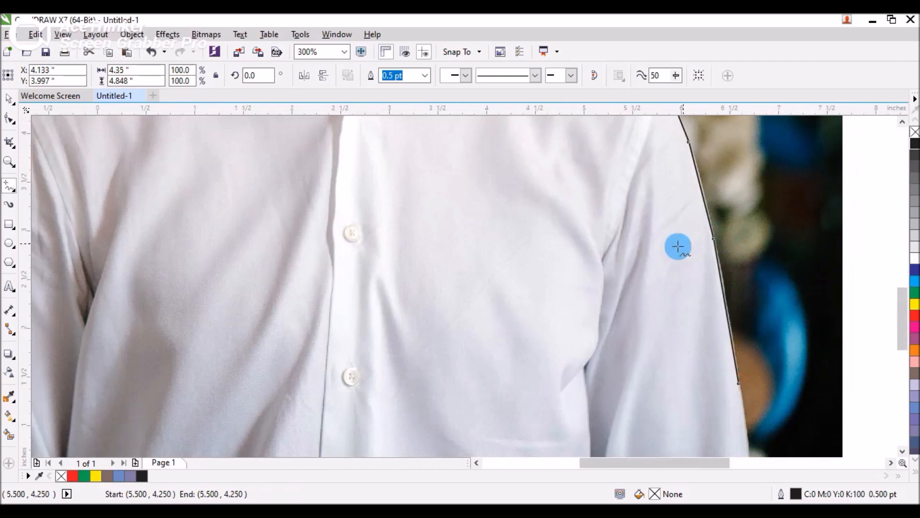
# Trace the last stretch of the right sleeve to the photo's bottom edge, bringing the outline to about 4.43 in wide
pyautogui.scroll(-1, 718, 372)
pyautogui.scroll(1, 712, 318)
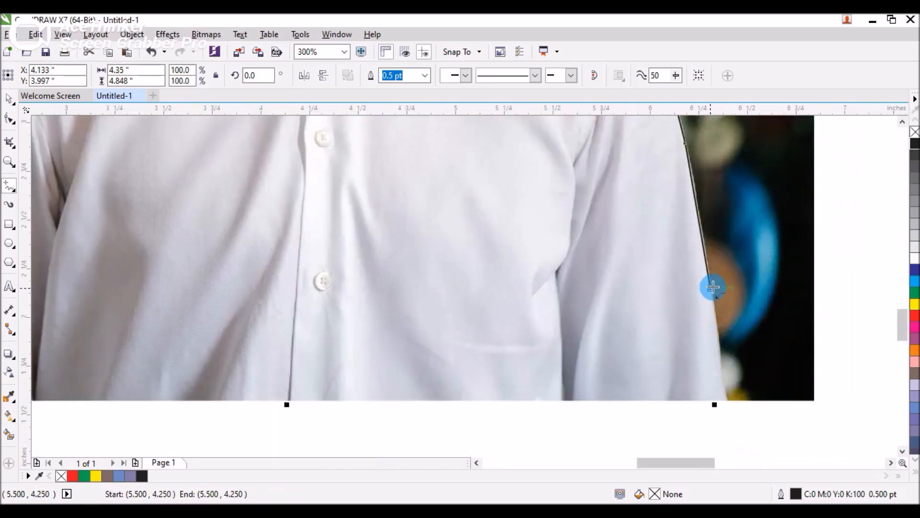
pyautogui.moveTo(708, 288); pyautogui.dragTo(728, 400)
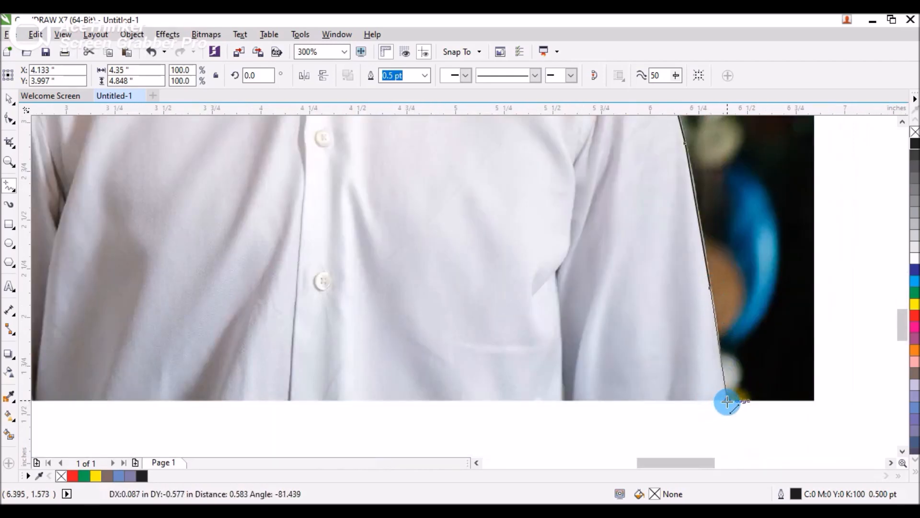
pyautogui.click(725, 400)
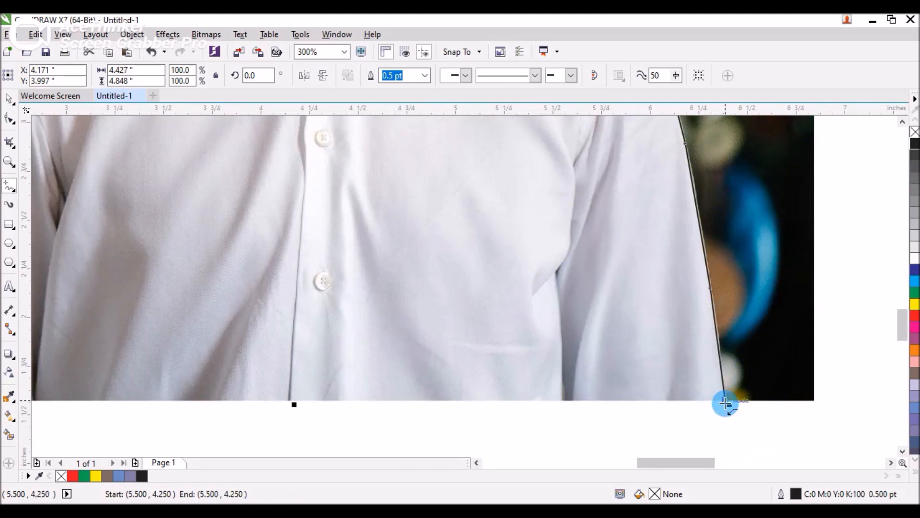
# Run the line outside the photo's lower right corner and up past its top edge, reaching about 5.59 × 5.99 in
pyautogui.click(777, 437)
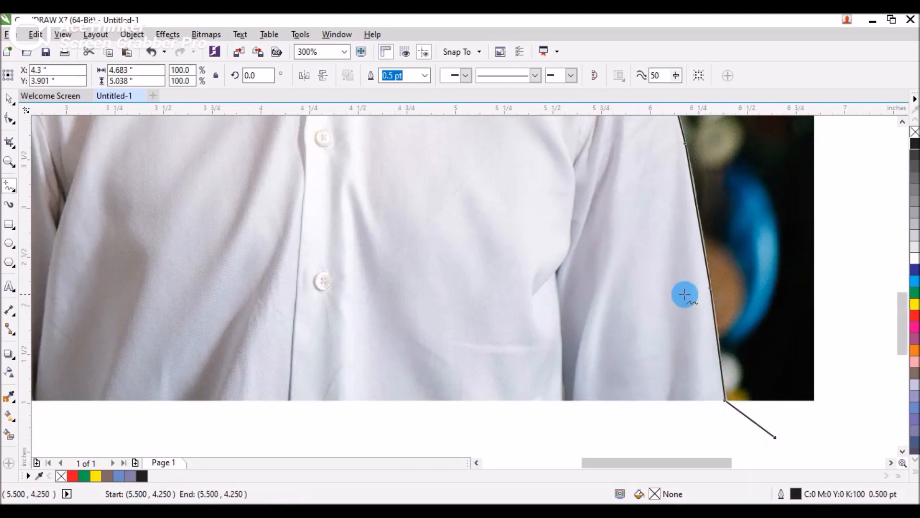
pyautogui.scroll(-2, 740, 363)
pyautogui.click(705, 330)
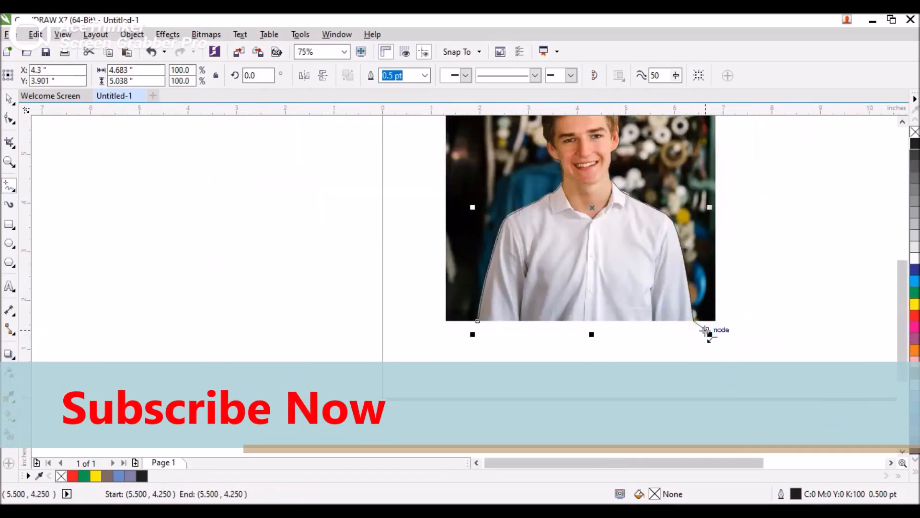
pyautogui.click(750, 318)
pyautogui.scroll(-1, 682, 323)
pyautogui.scroll(1, 679, 259)
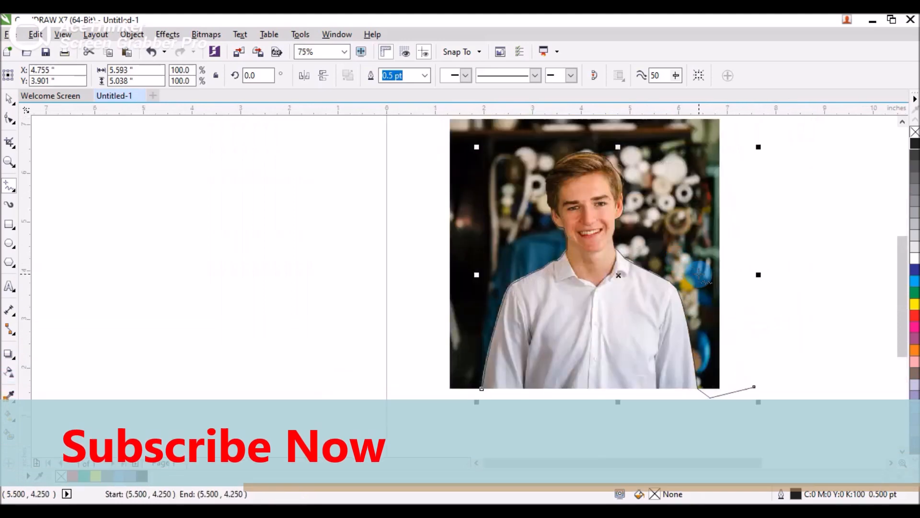
pyautogui.click(754, 386)
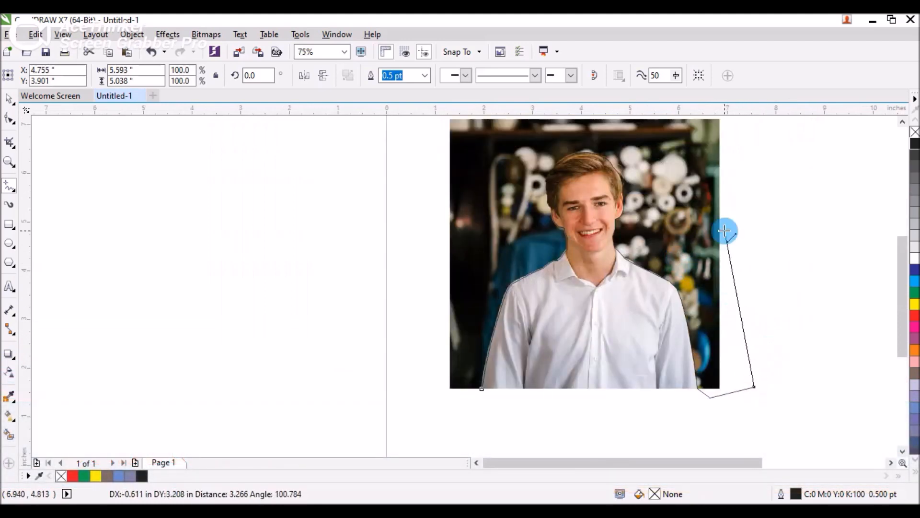
pyautogui.click(748, 133)
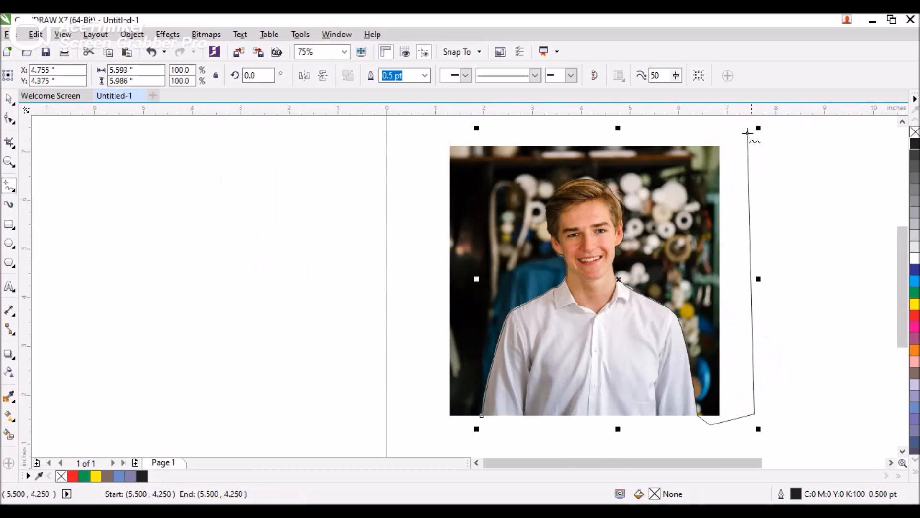
# Carry the line around the photo's top and left sides and close it at the outline's start, about 6.57 × 6.22 in
pyautogui.click(435, 154)
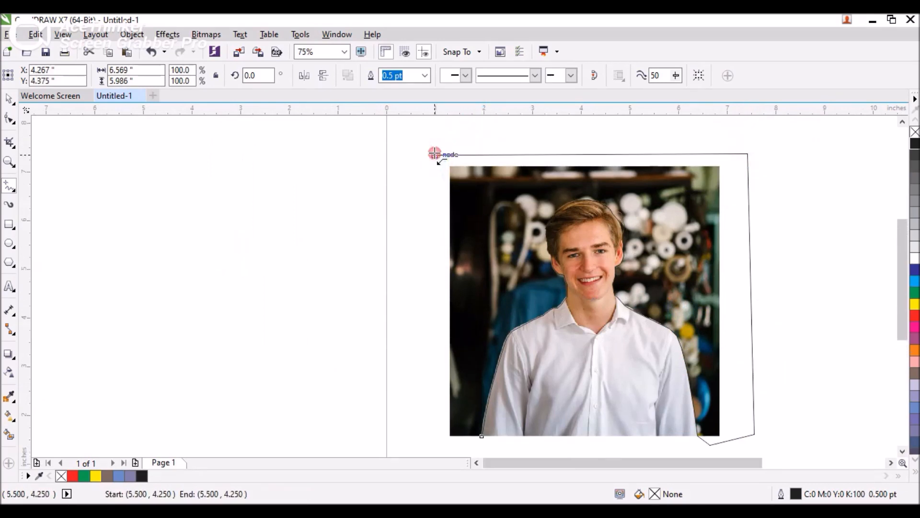
pyautogui.click(439, 452)
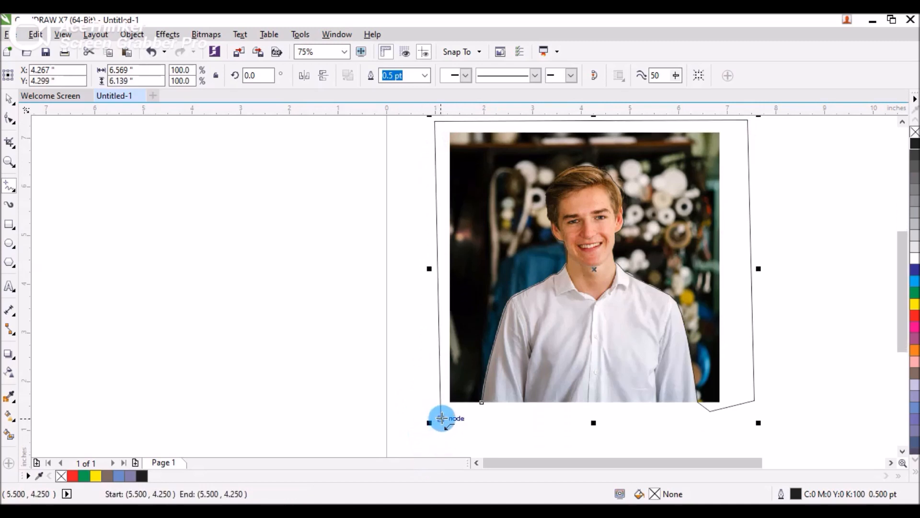
pyautogui.click(442, 418)
pyautogui.click(482, 423)
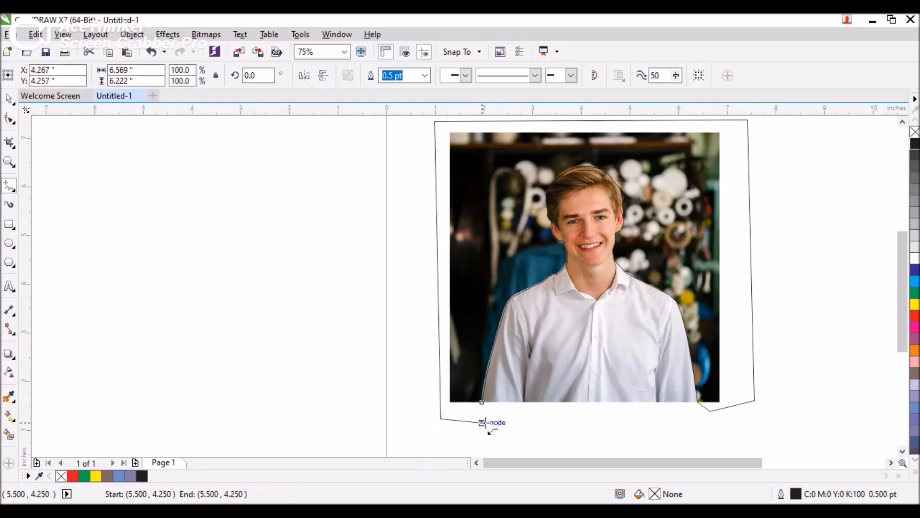
pyautogui.doubleClick(481, 405)
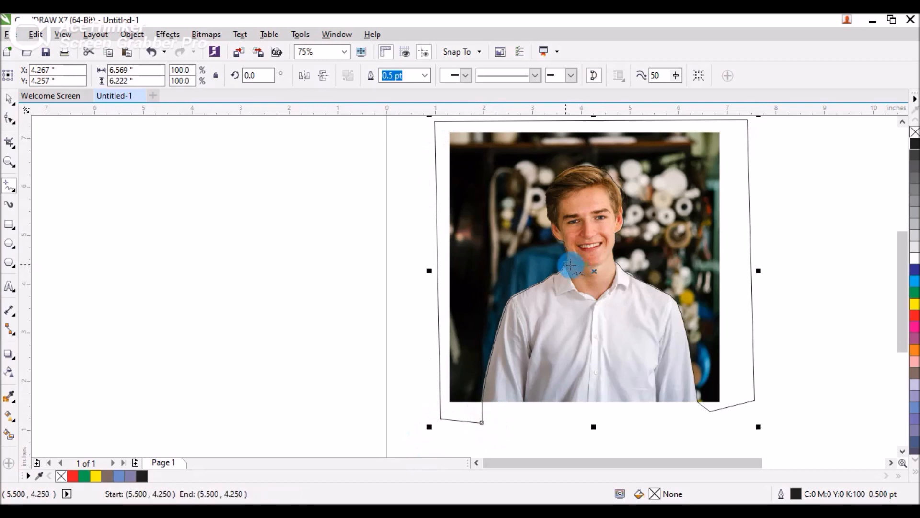
# Fill the closed curve around the man with red
pyautogui.click(8, 100)
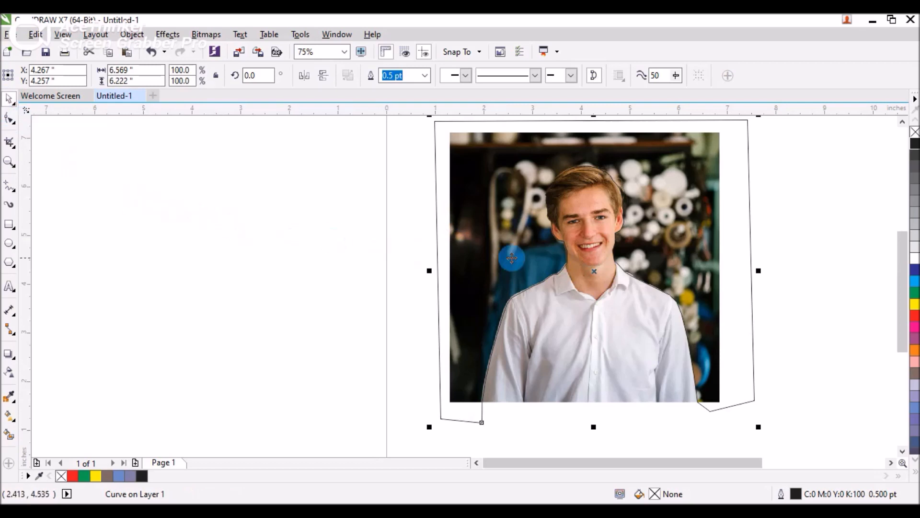
pyautogui.click(915, 314)
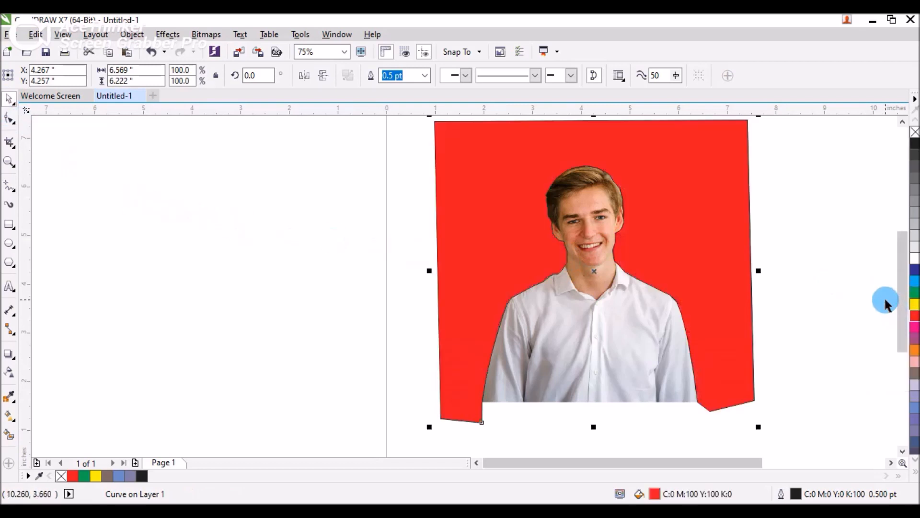
pyautogui.click(838, 270)
# Trim the photo with the red shape to cut away the background around the man
pyautogui.click(744, 346)
pyautogui.keyDown('shift'); pyautogui.click(617, 382); pyautogui.keyUp('shift')
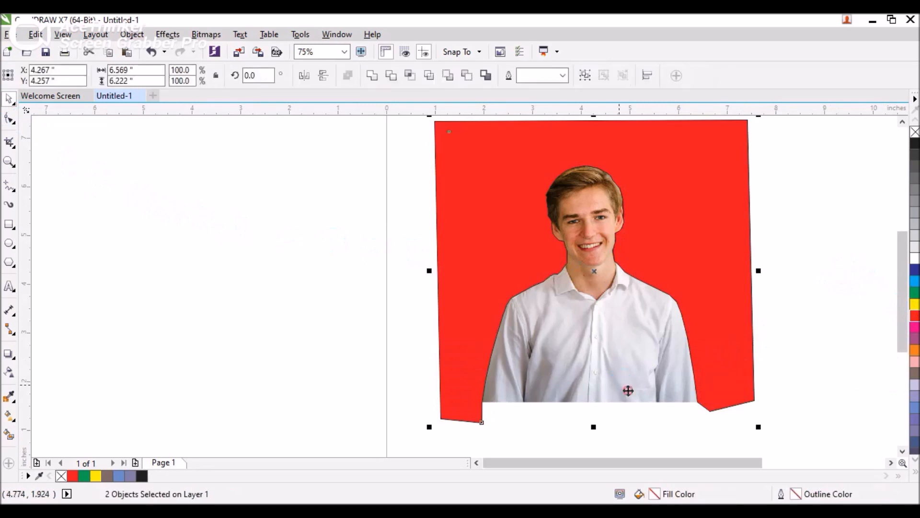
pyautogui.click(387, 76)
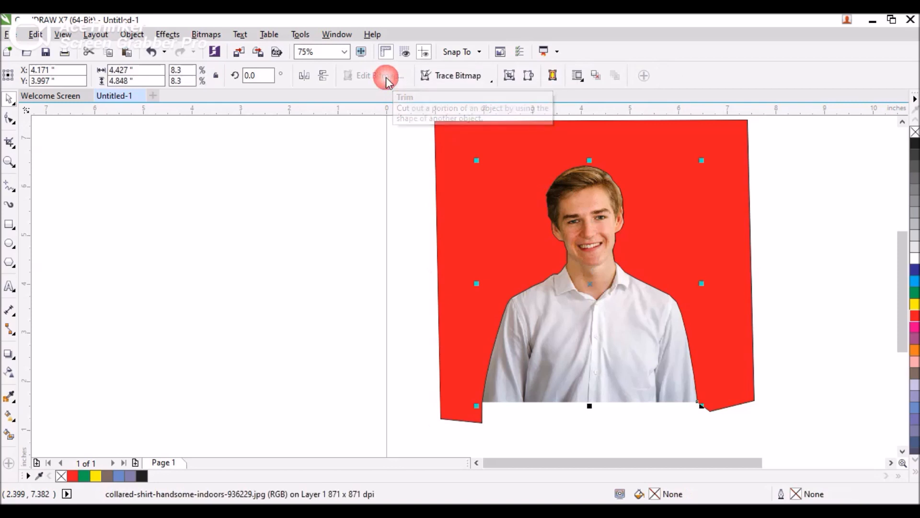
# Move the trimmed photo of the man out of the red shape to its right side
pyautogui.scroll(-1, 456, 278)
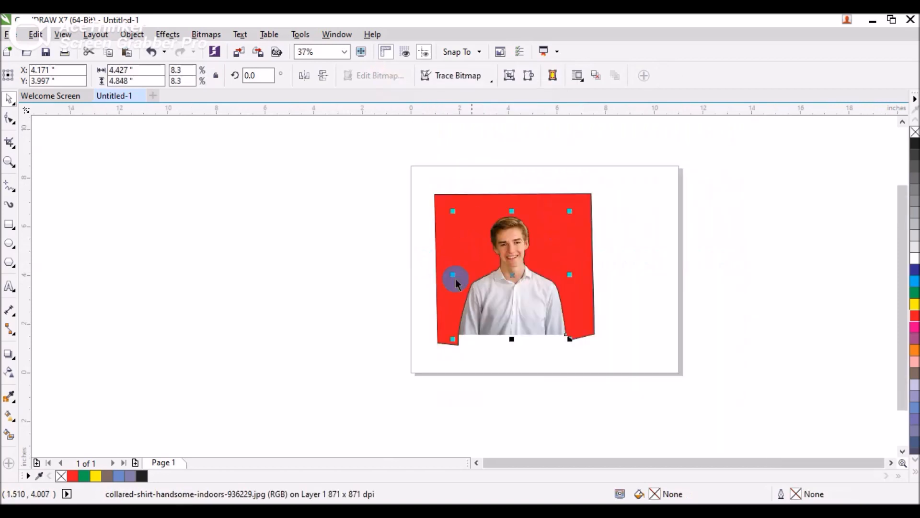
pyautogui.click(692, 304)
pyautogui.click(510, 303)
pyautogui.moveTo(509, 303); pyautogui.dragTo(646, 300)
# Delete the red shape and move the cut-out man back to the middle of the page
pyautogui.click(552, 235)
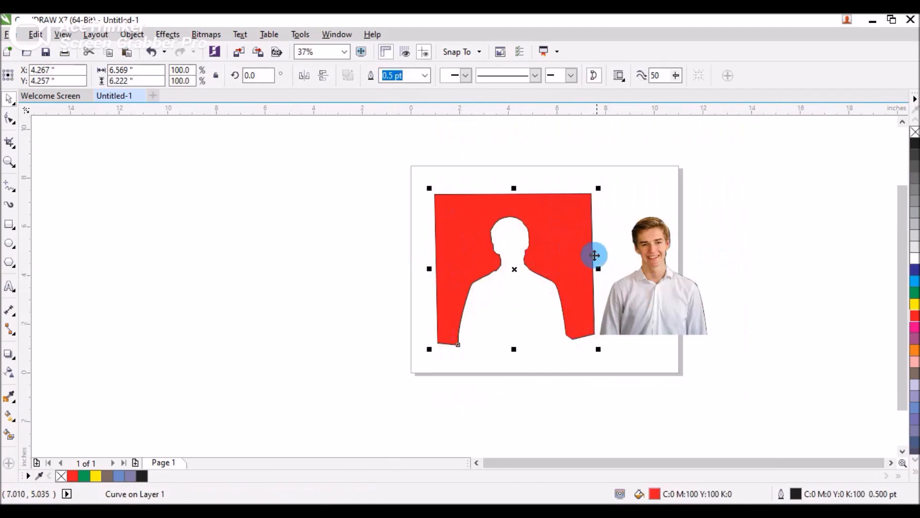
pyautogui.press('Delete')
pyautogui.click(637, 263)
pyautogui.moveTo(654, 286); pyautogui.dragTo(535, 282)
pyautogui.click(471, 290)
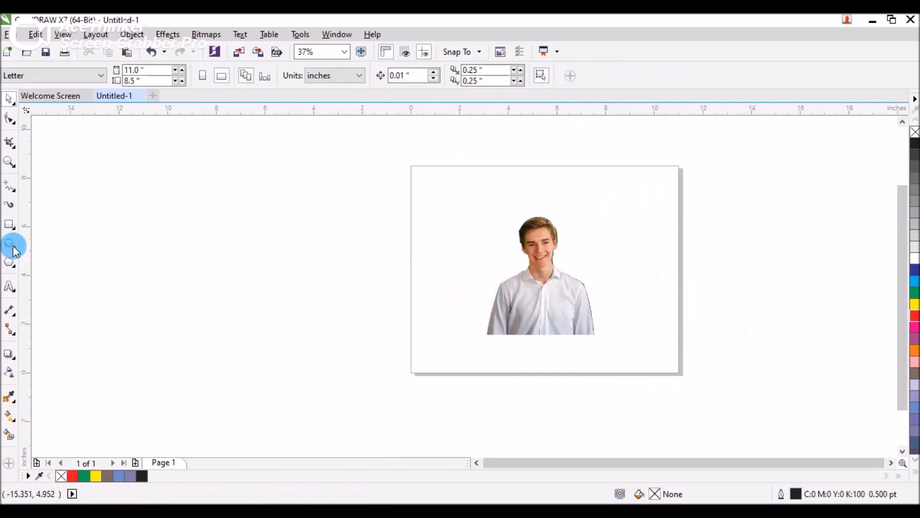
# Draw a rectangle about 5.31 × 5.39 in around the man and fill it blue as a backdrop behind him
pyautogui.click(9, 226)
pyautogui.moveTo(481, 204)
pyautogui.mouseDown()
pyautogui.moveTo(585, 349)
pyautogui.moveTo(620, 344)
pyautogui.moveTo(611, 335)
pyautogui.mouseUp()
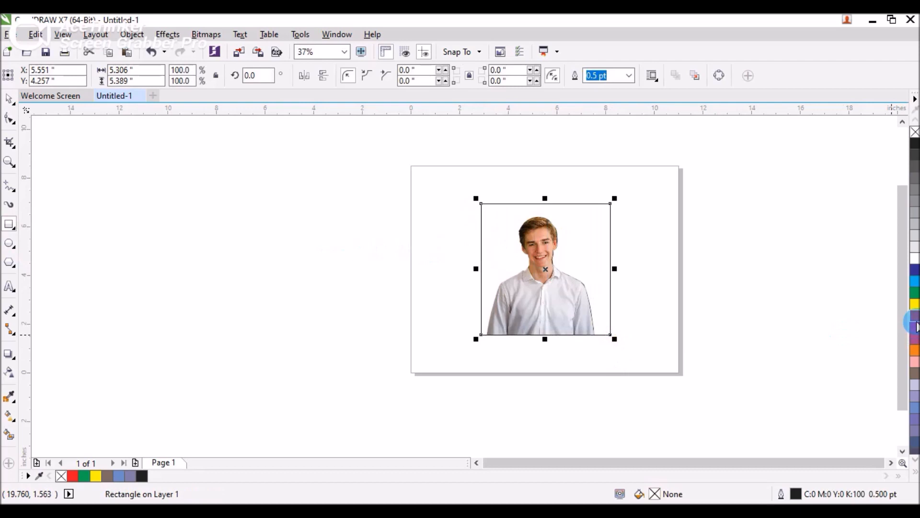
pyautogui.click(380, 177)
pyautogui.click(556, 204)
pyautogui.click(914, 270)
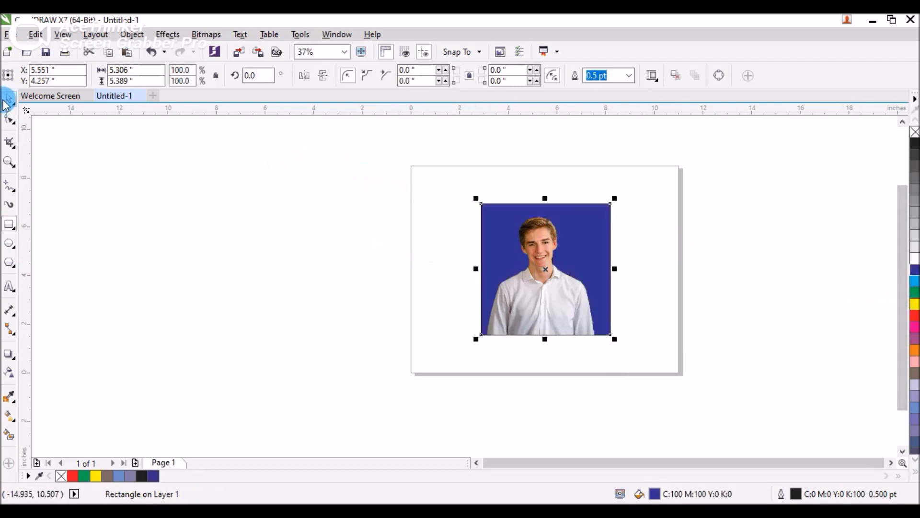
# Try other fills on the backdrop rectangle, such as green, yellow, orange and pink, and settle on 70% black
pyautogui.click(913, 293)
pyautogui.click(915, 305)
pyautogui.click(915, 351)
pyautogui.click(914, 338)
pyautogui.click(915, 328)
pyautogui.click(913, 146)
pyautogui.click(914, 182)
pyautogui.click(775, 281)
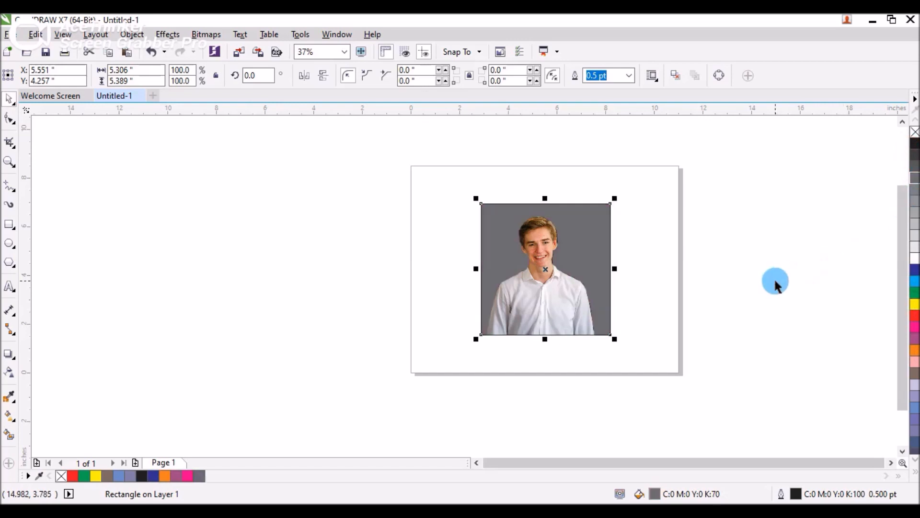